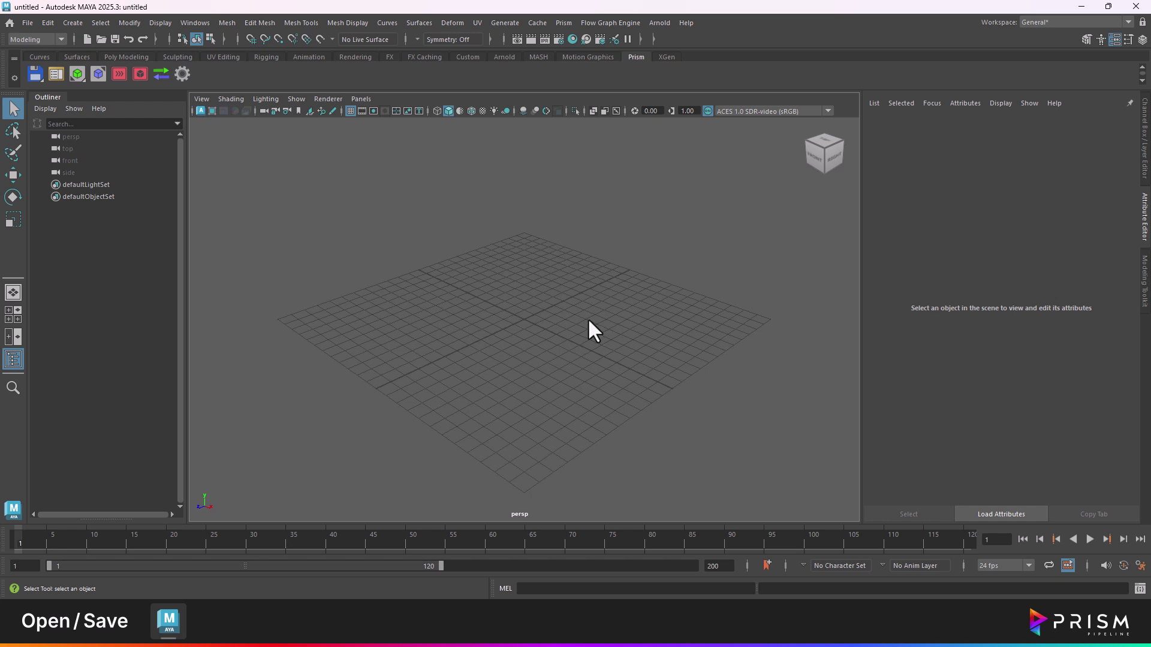
Open the Prism Project Browser, close it, then reopen it from the Prism shelf
left_click(566, 24)
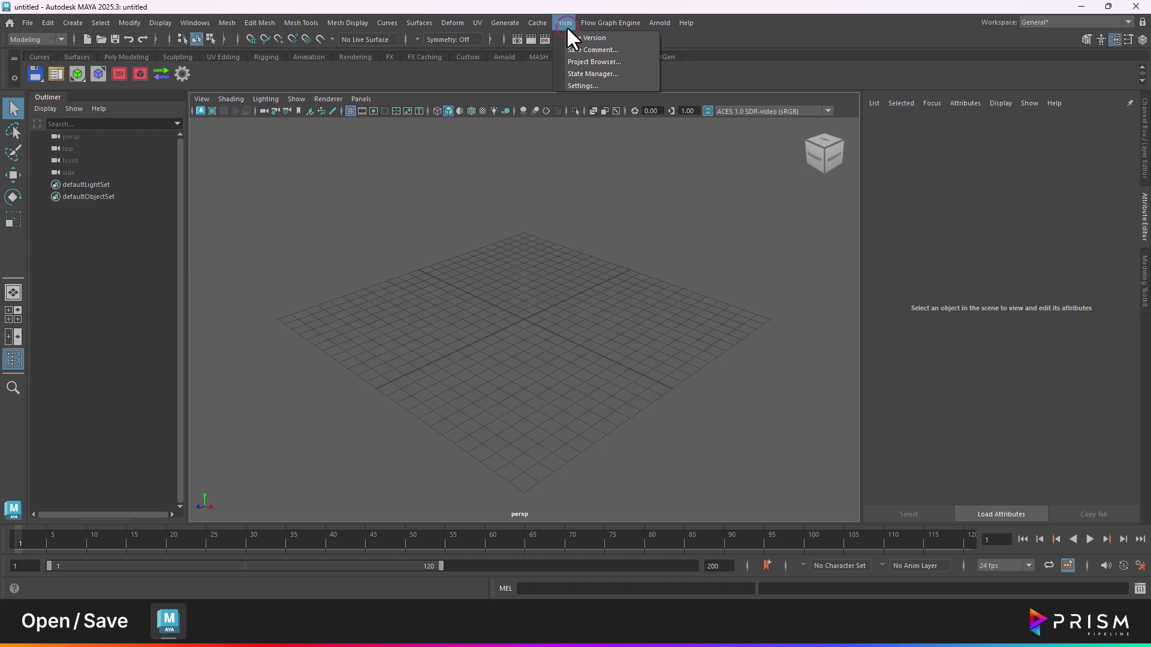
left_click(574, 60)
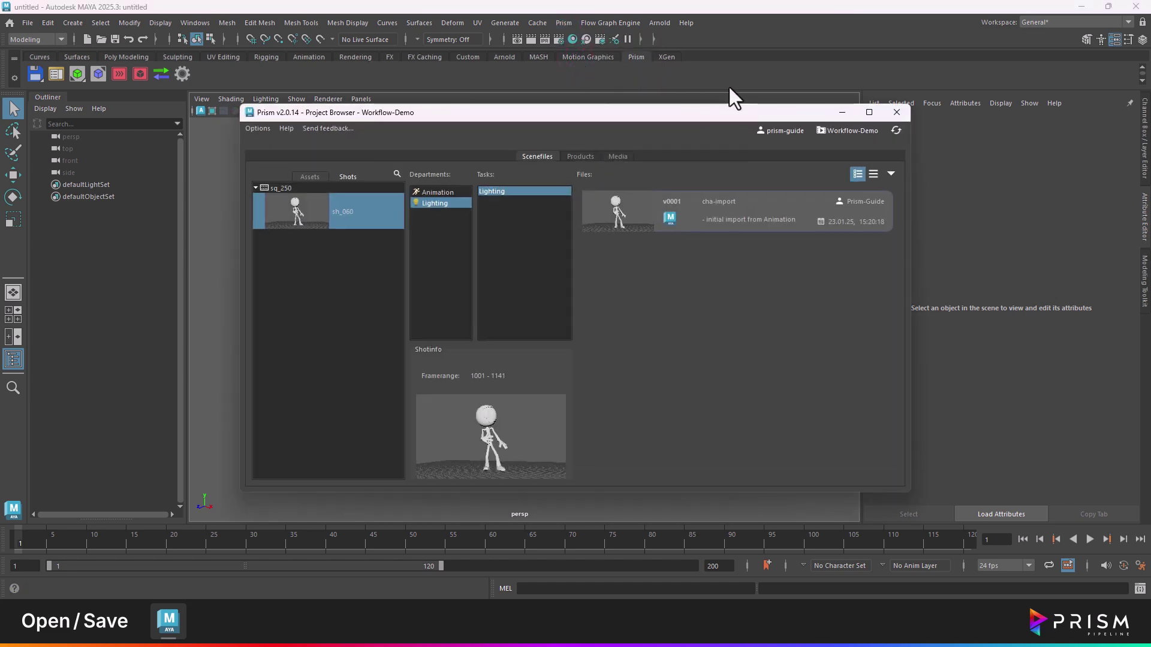
left_click(890, 111)
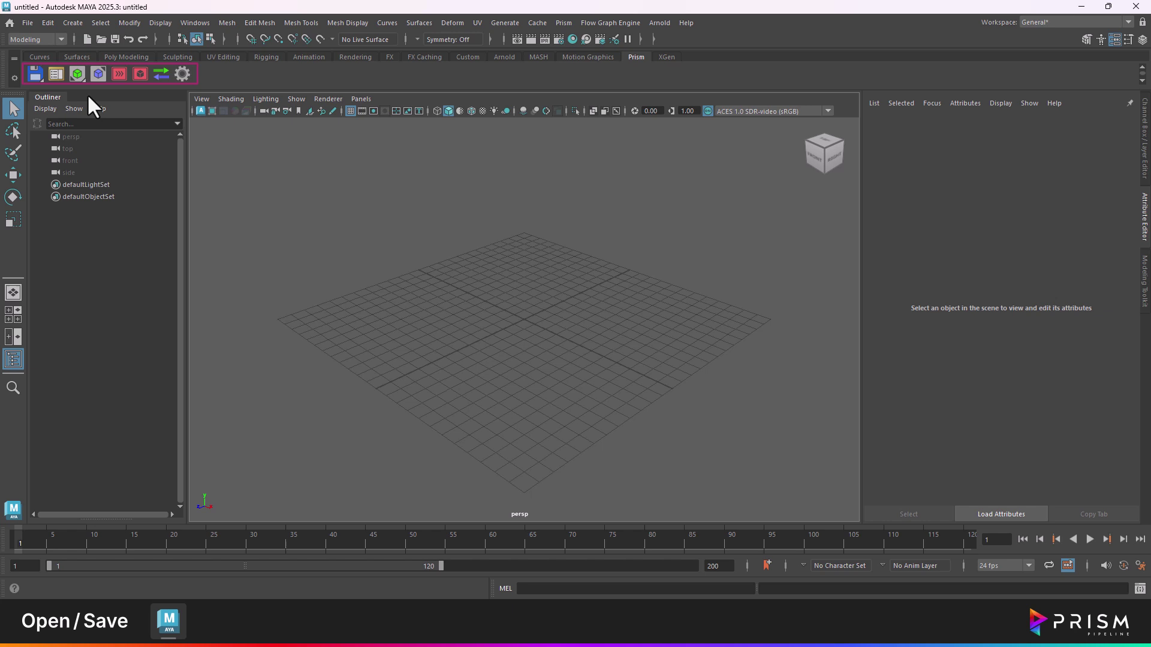
left_click(56, 73)
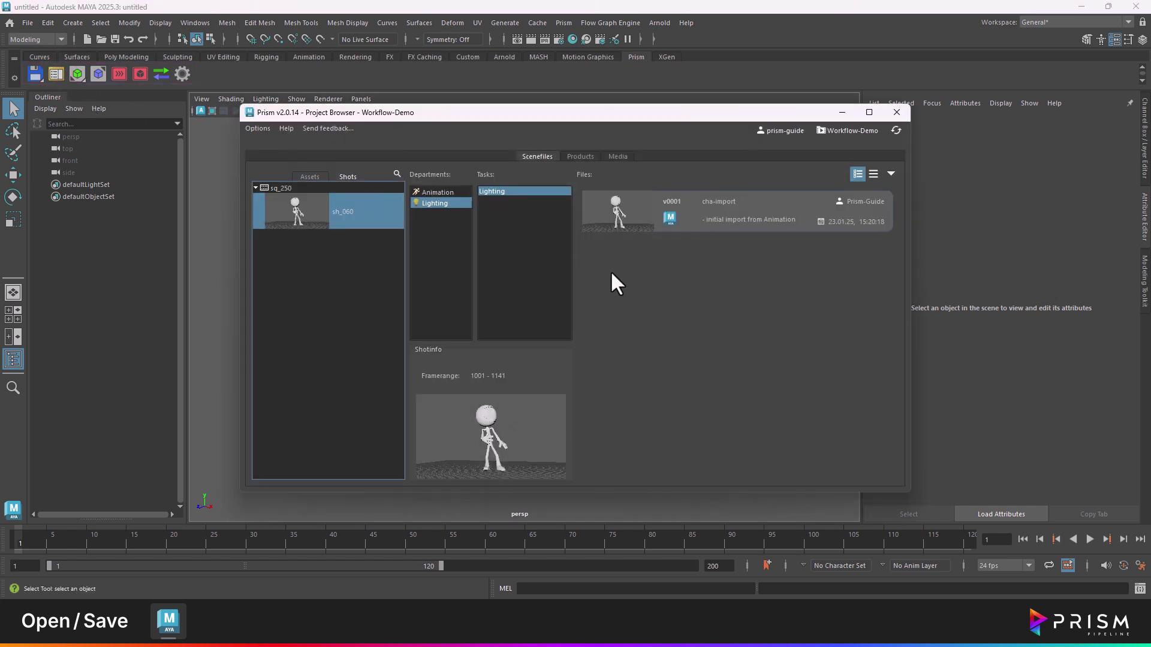
Open Lighting scene v0001 and assign the favorite material to thep_eyes
double_click(681, 216)
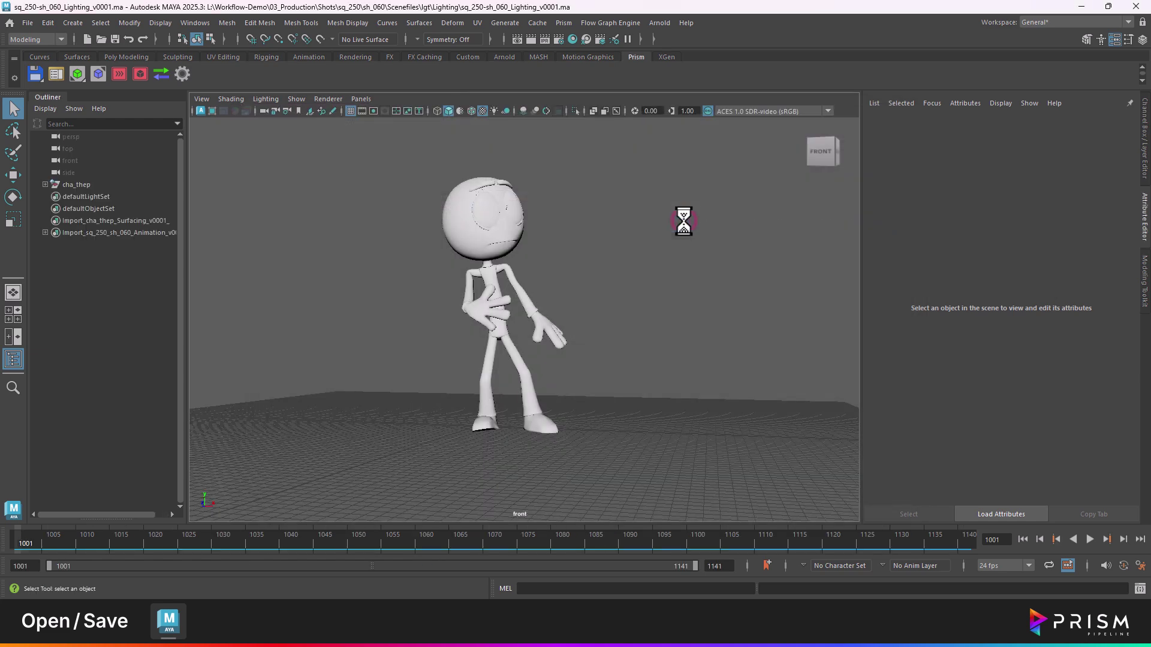
left_click(45, 184)
left_click(79, 197)
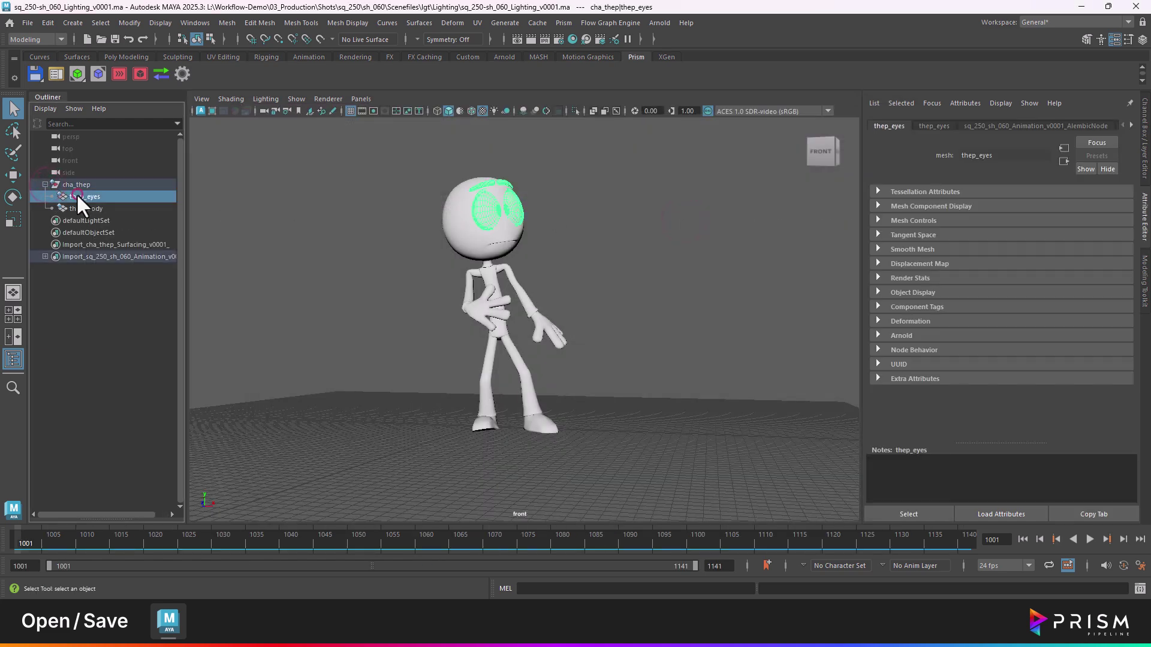
right_click_drag(469, 202, 584, 540)
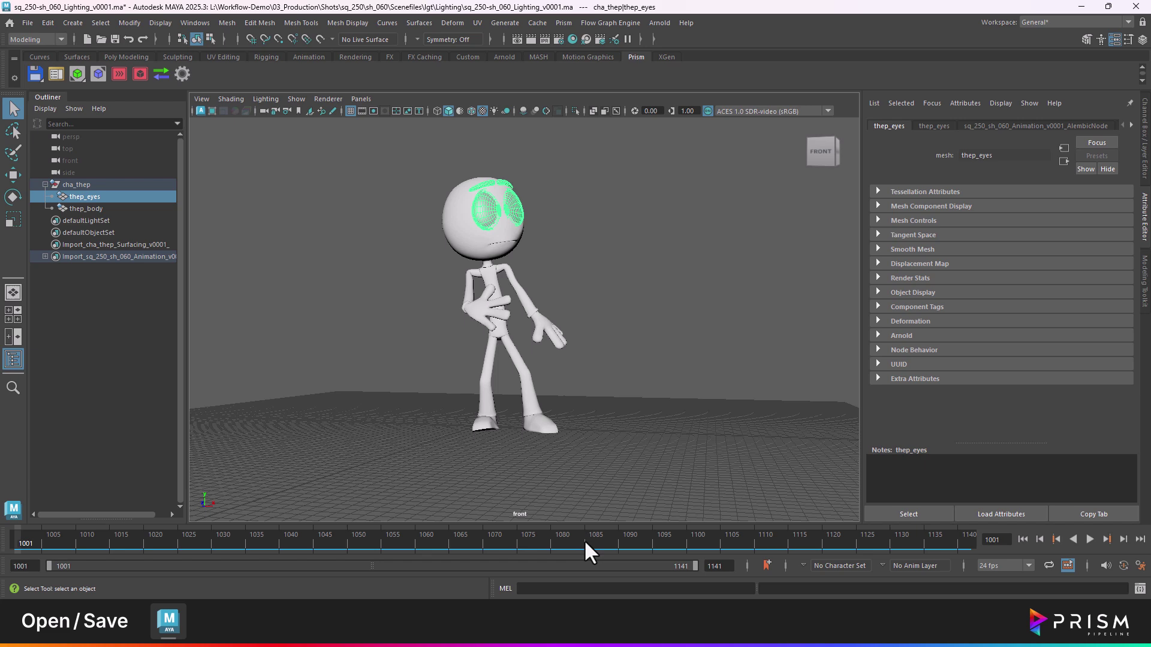
Assign the surfacing material to the thep_body mesh
left_click(632, 266)
left_click(464, 229)
right_click_drag(463, 230, 548, 549)
left_click(633, 251)
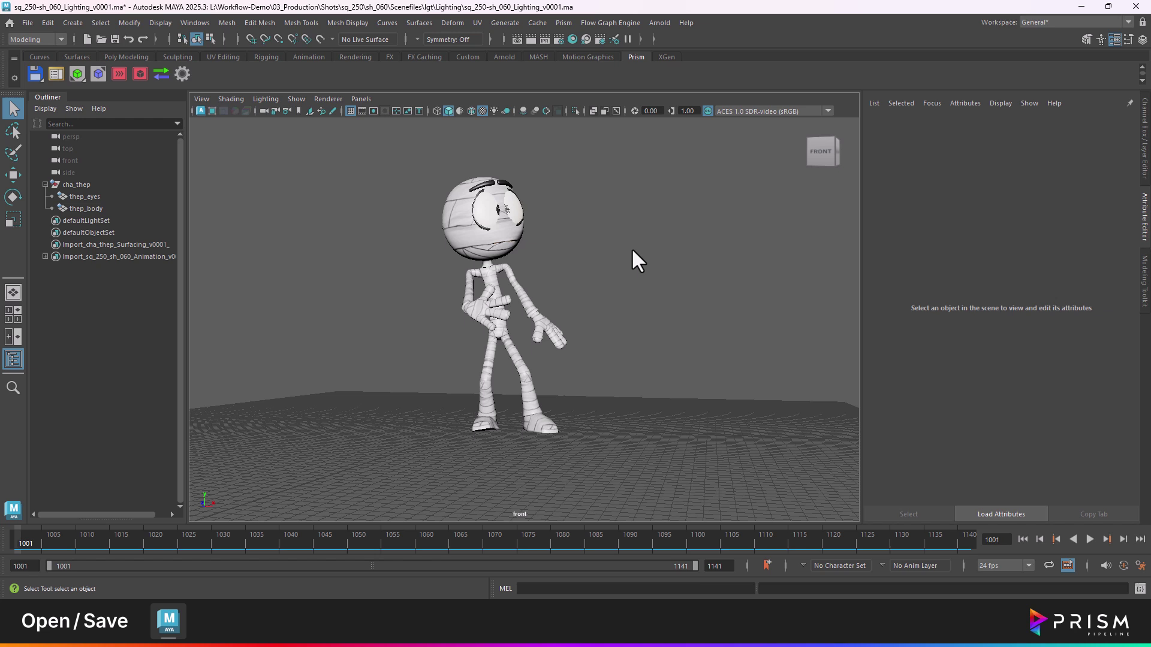
left_click(565, 23)
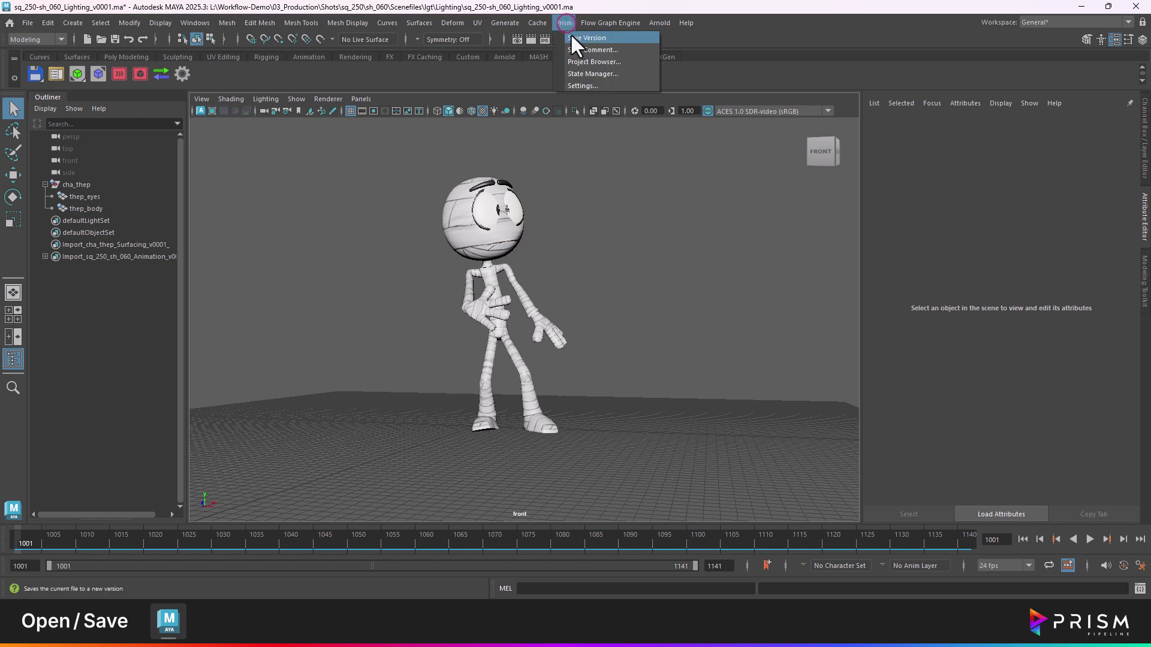
Save version v0002 commented 'adding-materials' with a viewport preview of the character
left_click(359, 116)
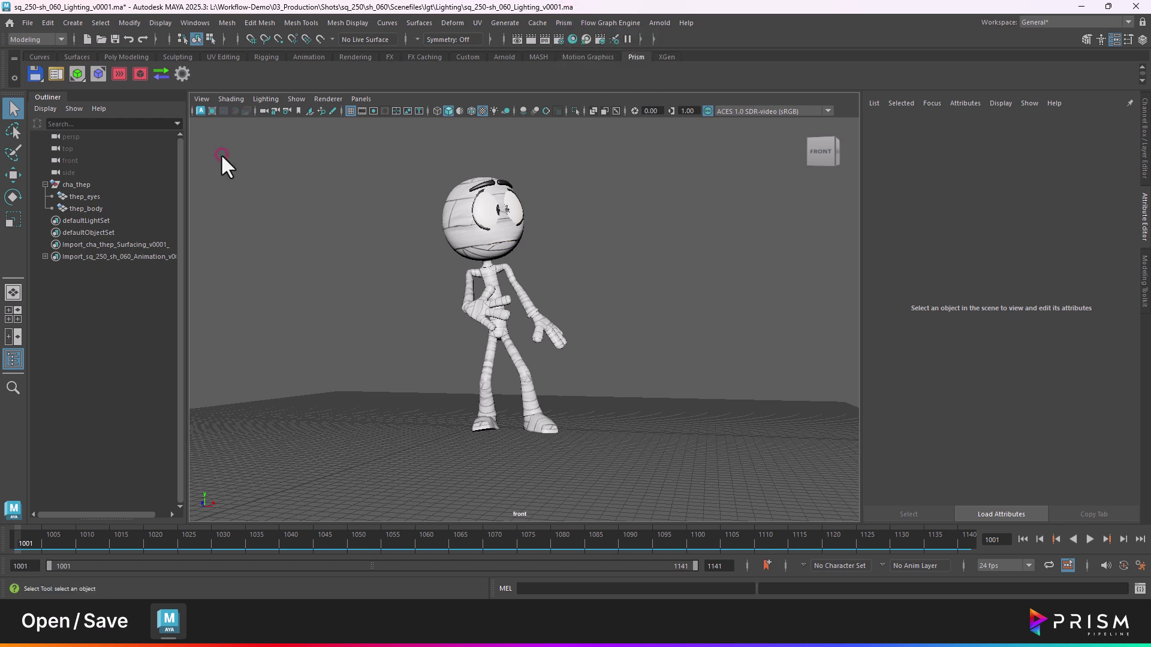
right_click(38, 75)
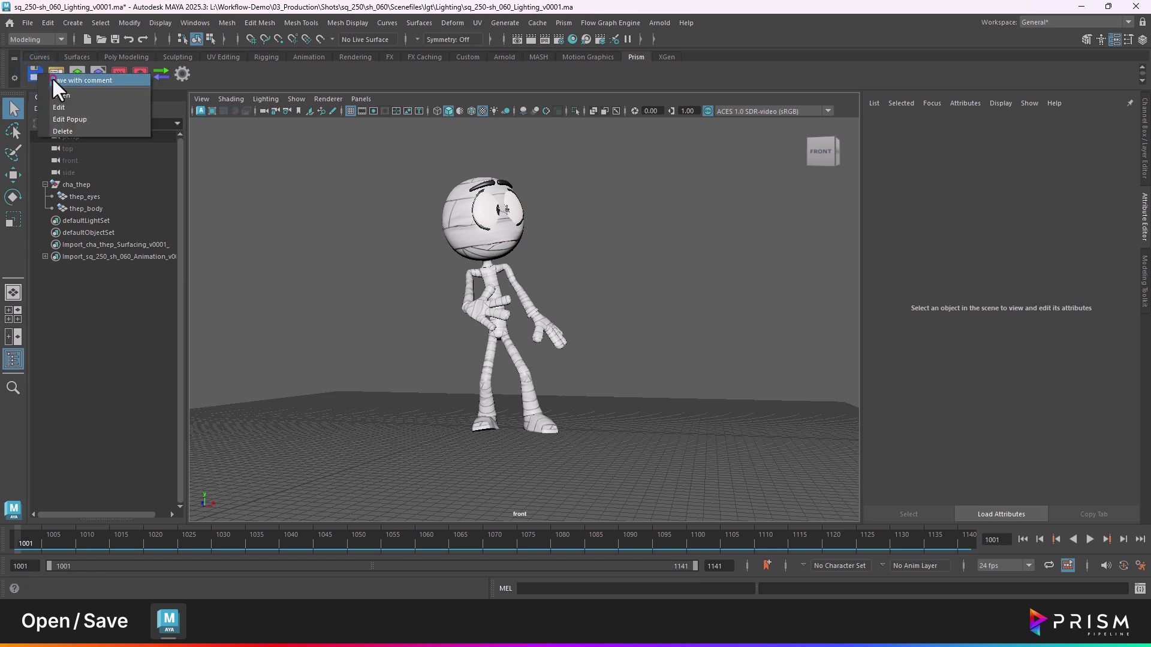
left_click(52, 80)
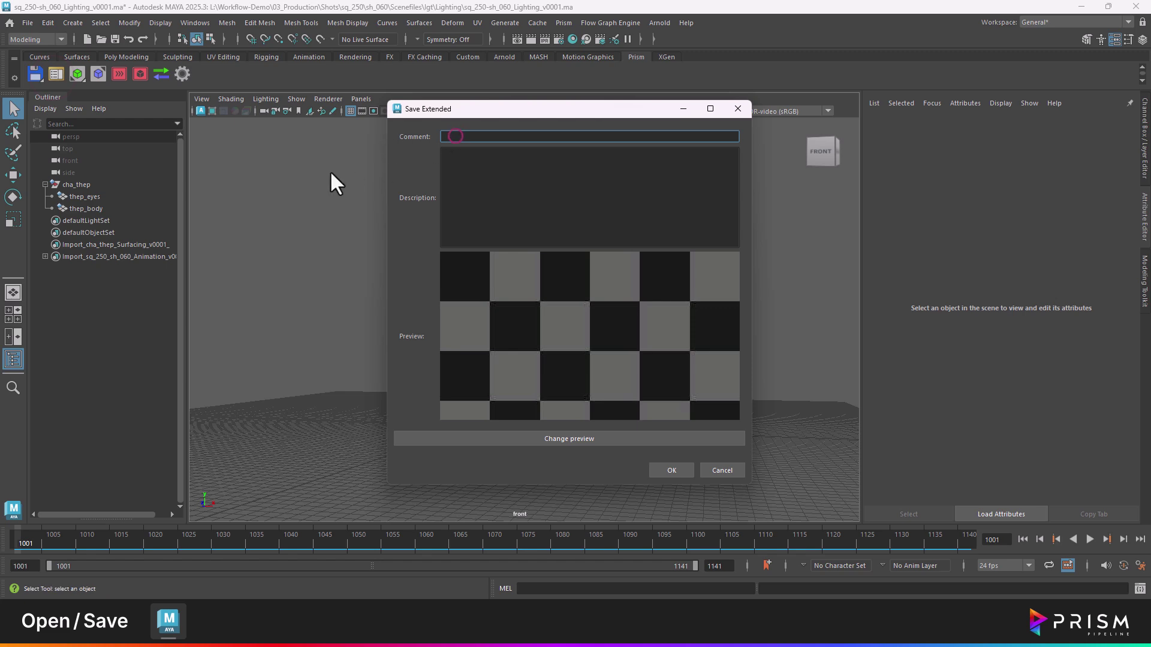
type("added lights")
left_click(520, 438)
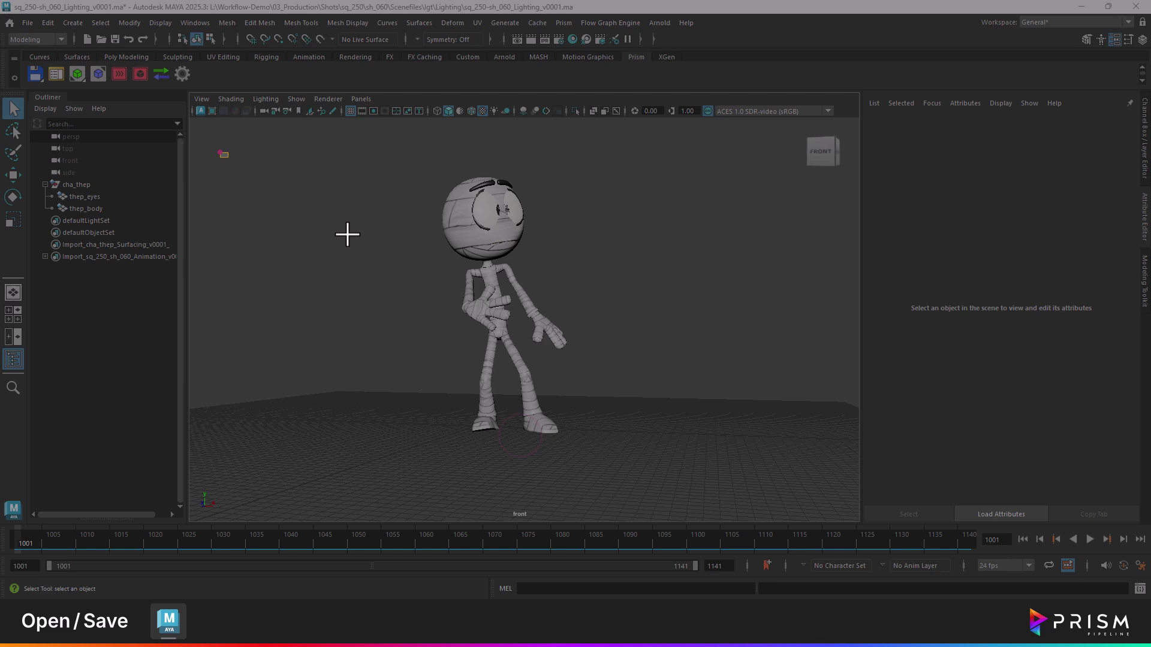
left_click_drag(213, 146, 780, 466)
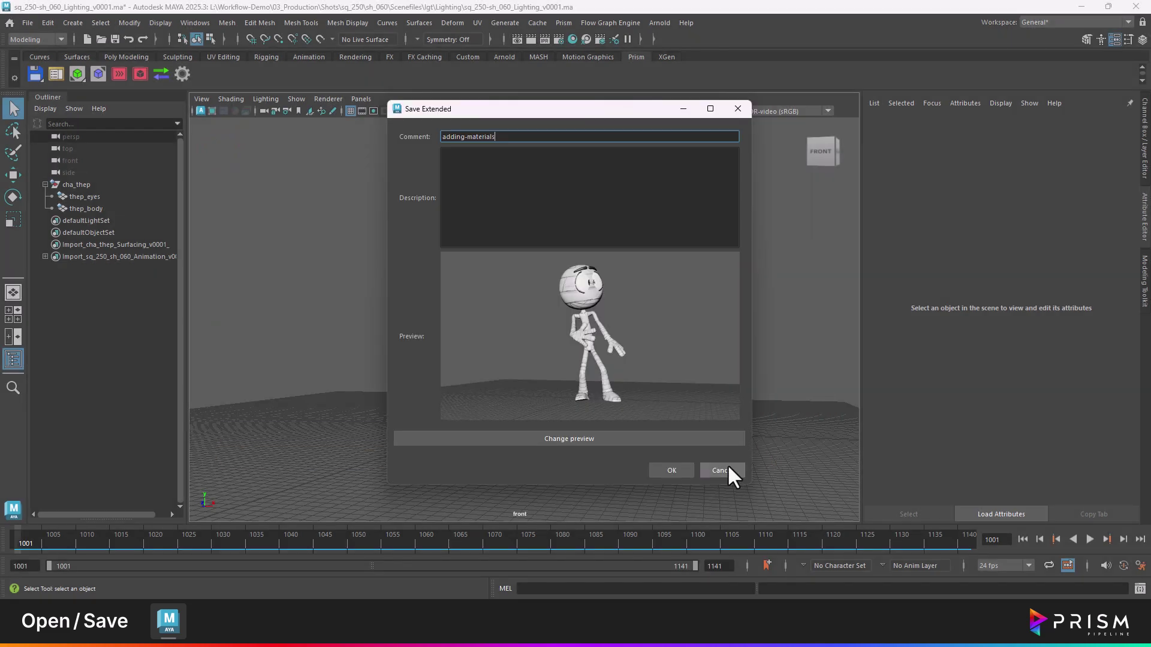
left_click(675, 469)
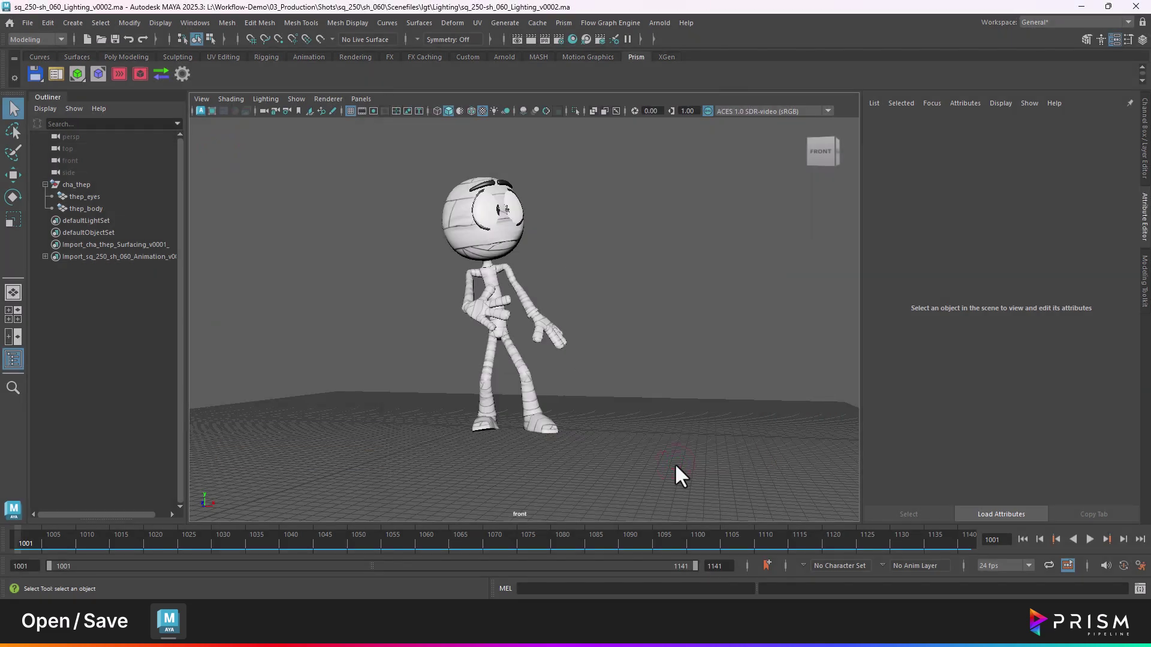
left_click(55, 73)
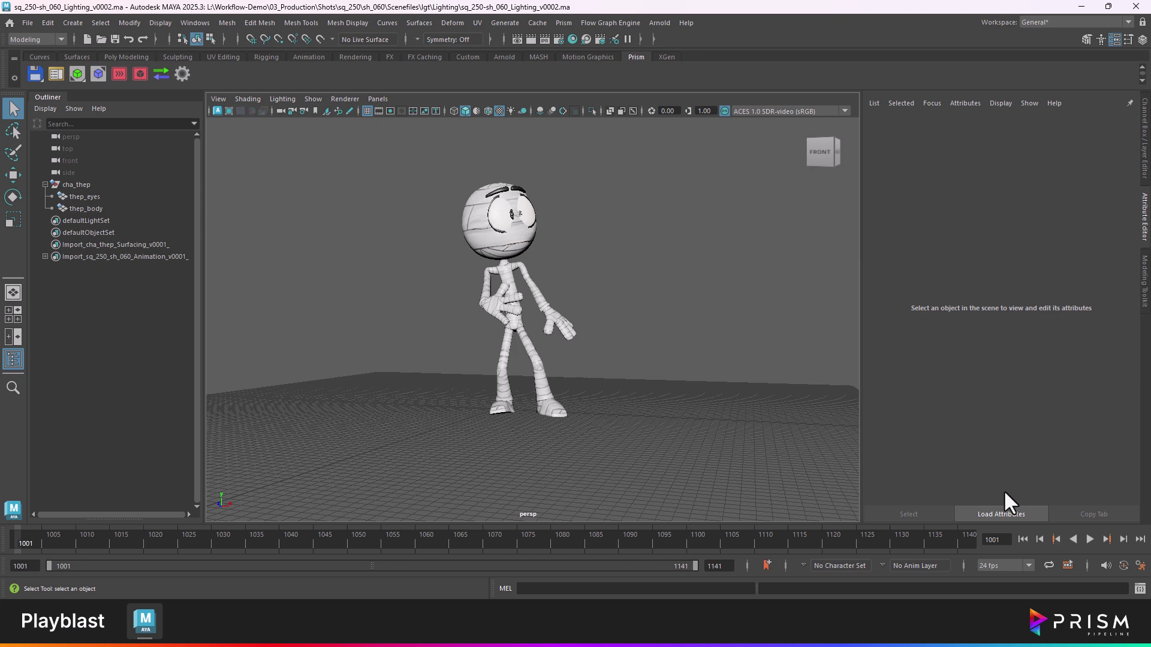
Play the shot's animation, then create a new camera
left_click(1088, 539)
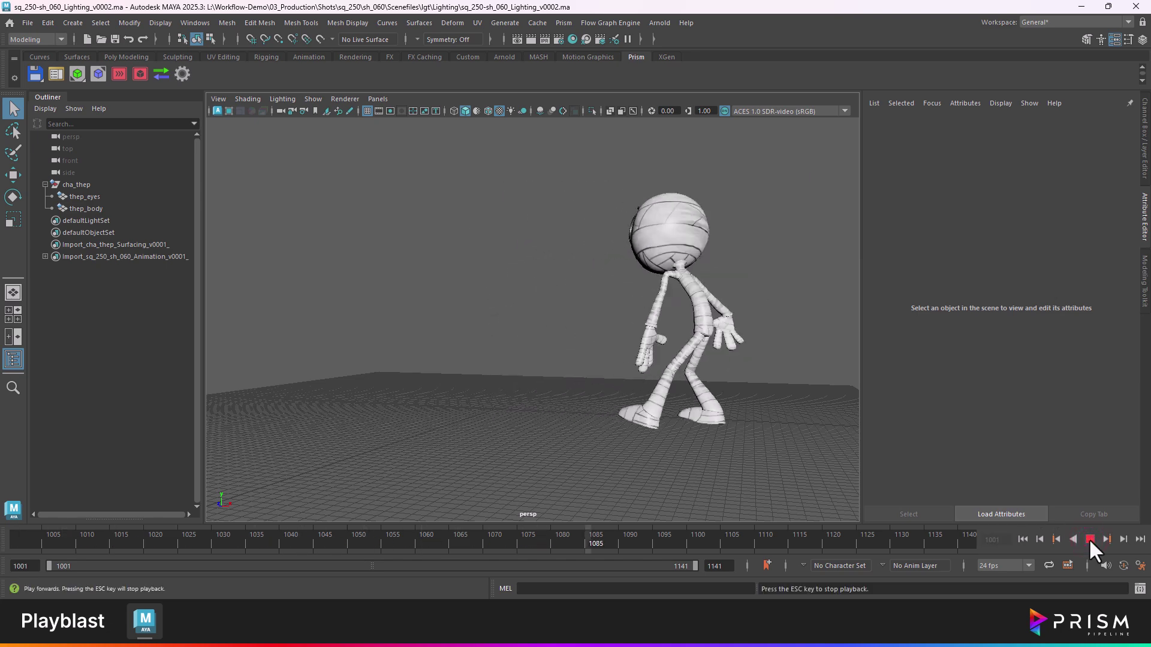
left_click(1089, 539)
left_click(71, 21)
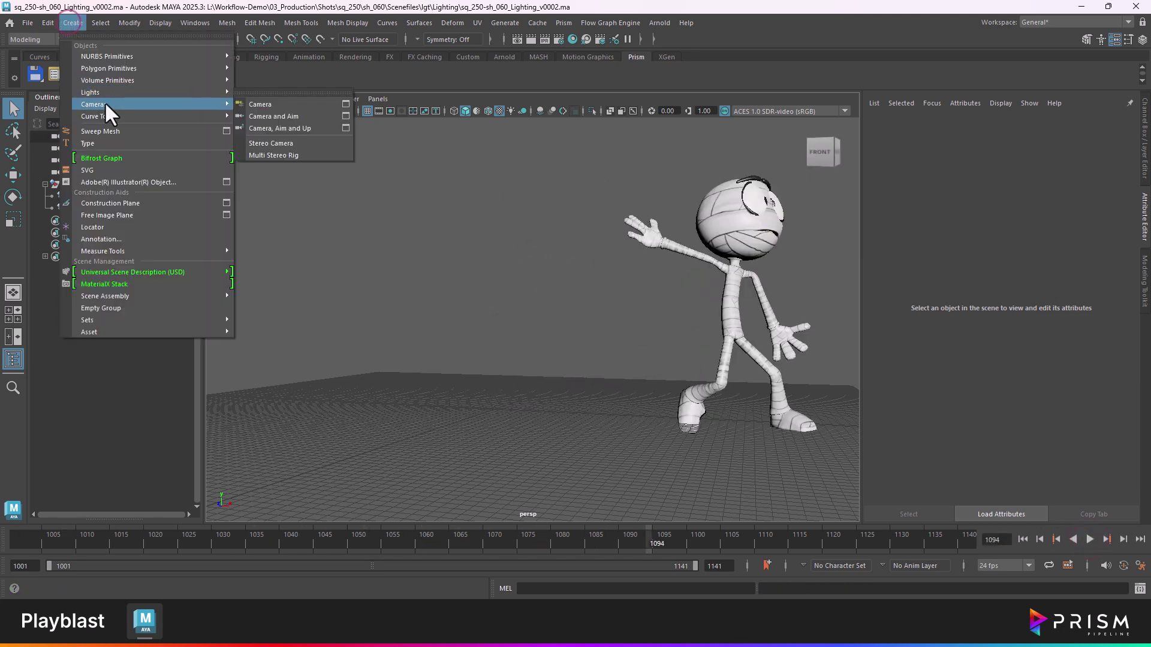
left_click(260, 104)
Rename the camera to shotcam and frame the character through it at frame 1001
double_click(90, 221)
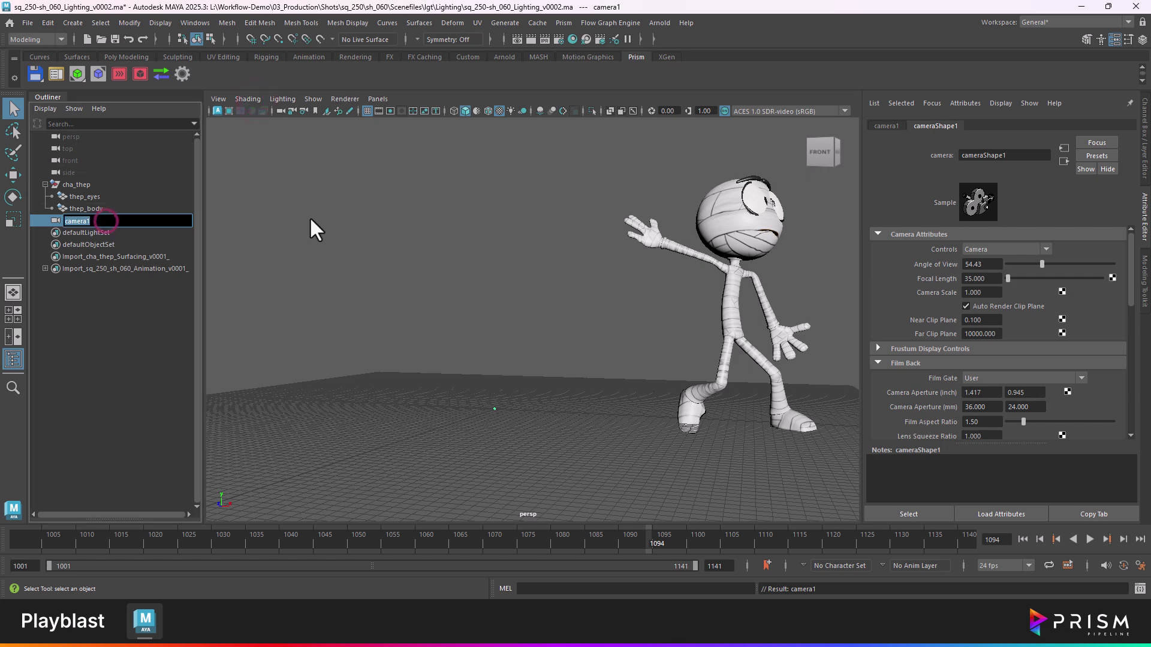
type("shotcam")
key("Return")
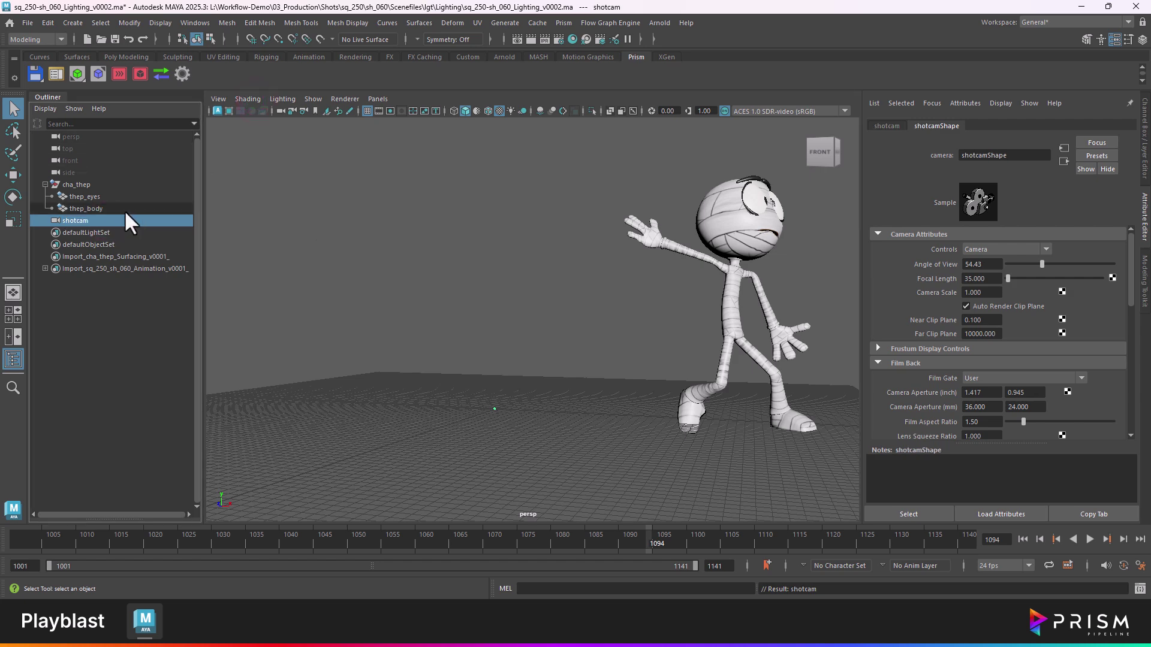
left_click_drag(423, 314, 535, 360, "alt")
key("alt+shift+v")
middle_click_drag(534, 360, 549, 399, "alt")
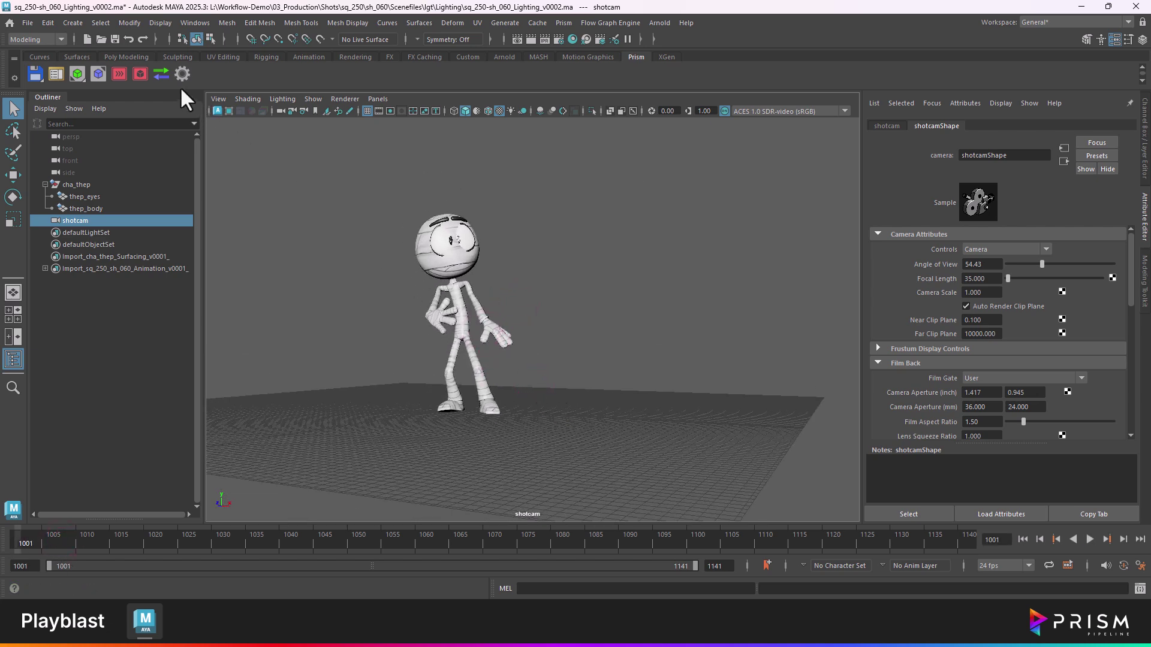
Publish a shotcam Lighting playblast commented 'test-anim' and view it in the Media Browser
left_click(161, 75)
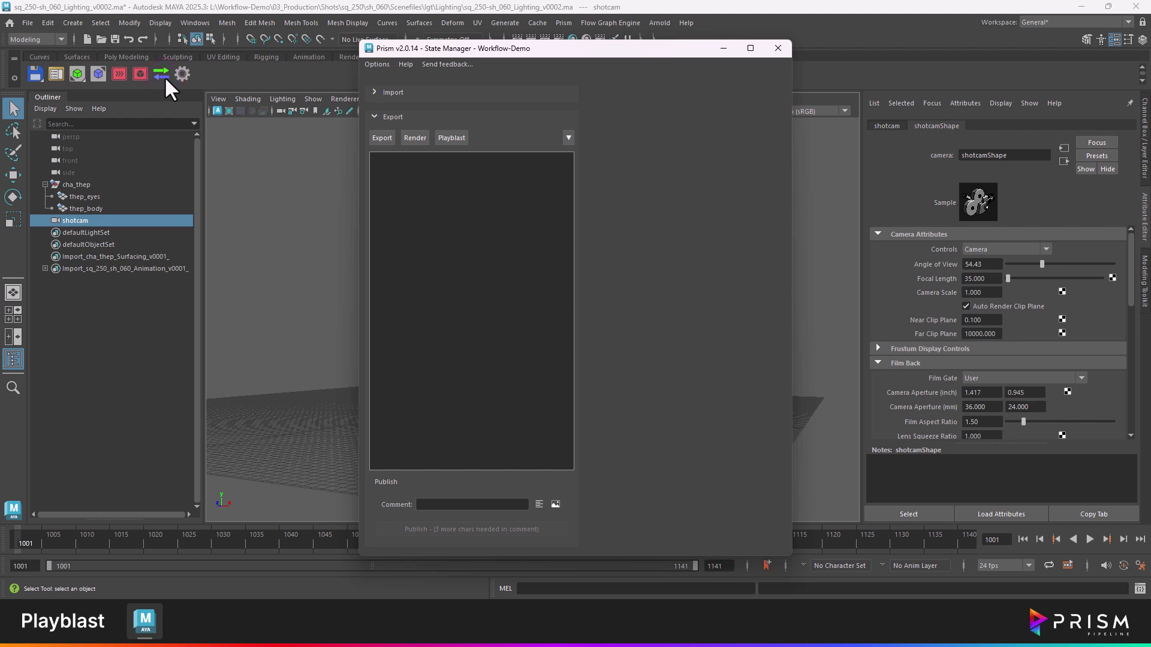
left_click(441, 139)
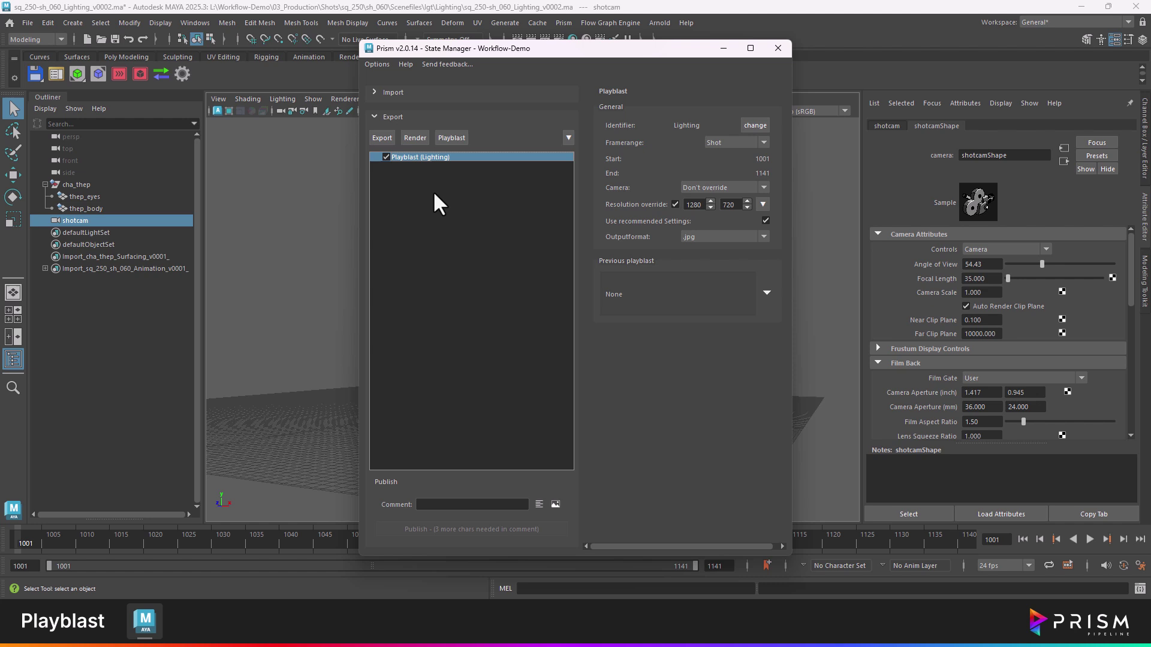
left_click(743, 187)
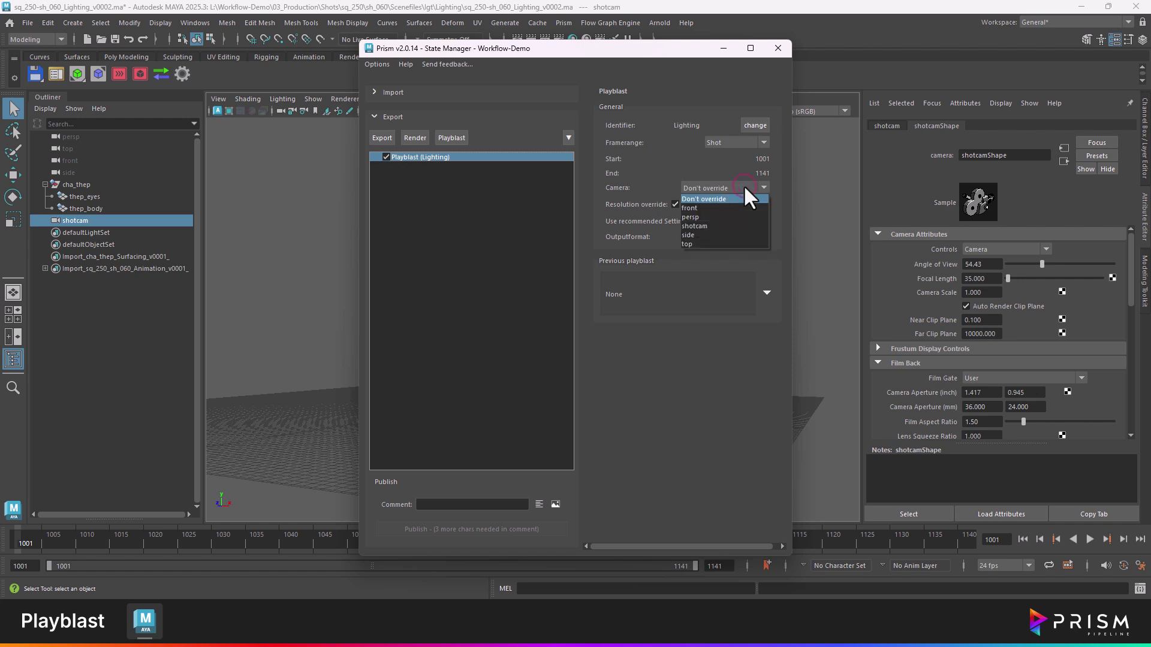
left_click(714, 223)
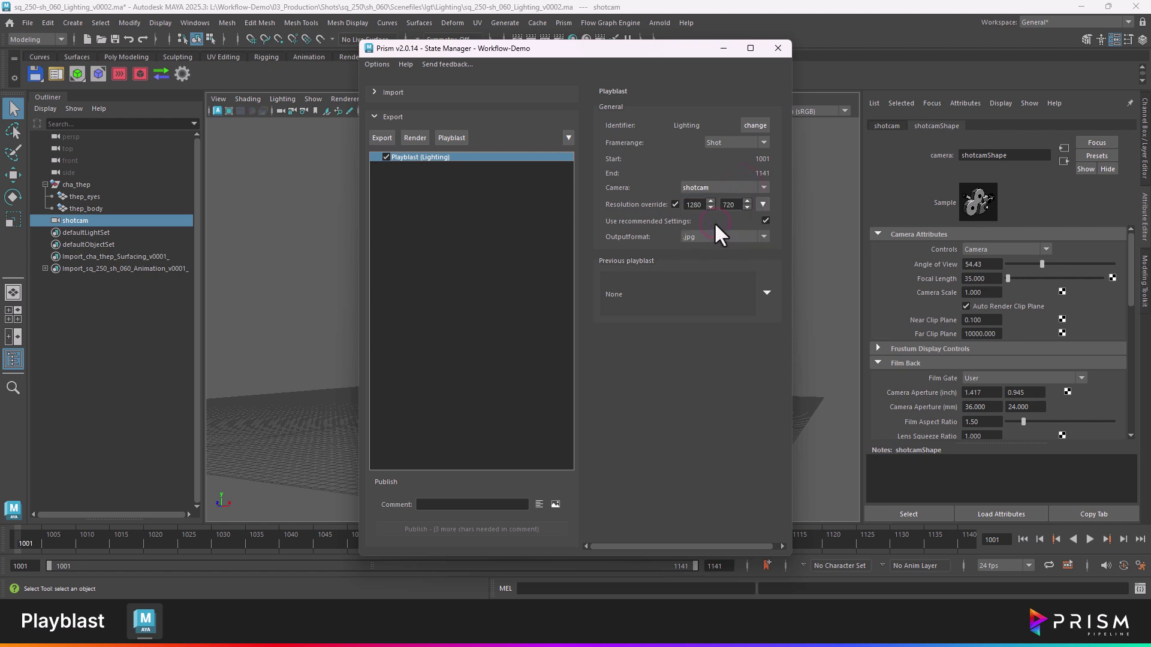
type("test-an")
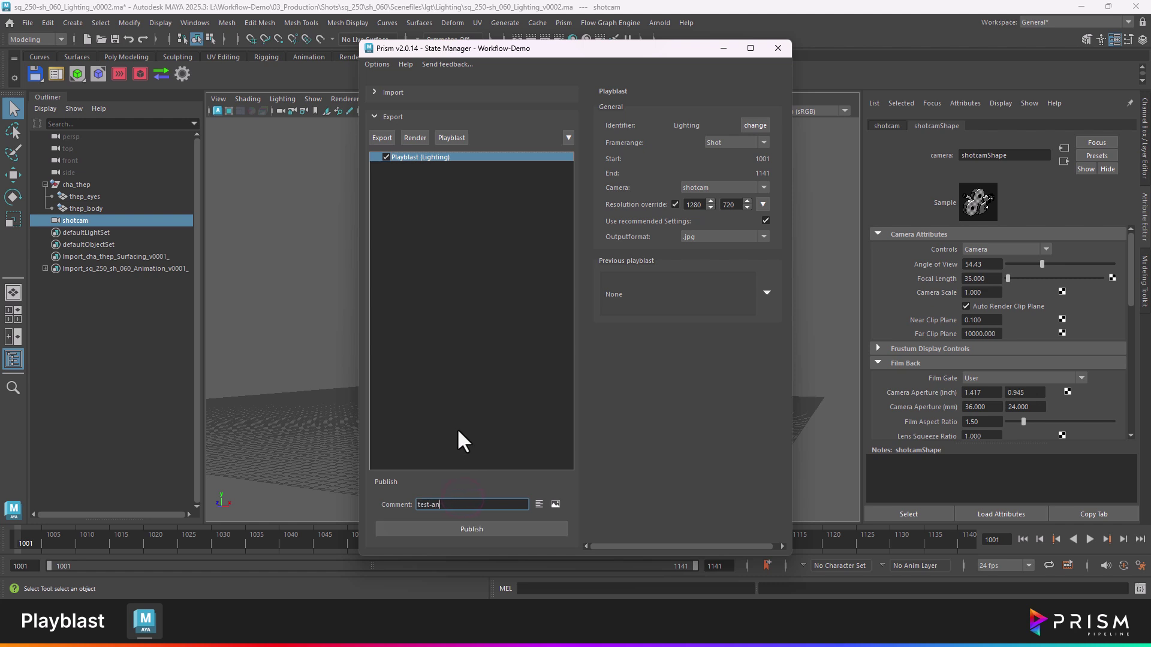
type("im")
left_click(460, 527)
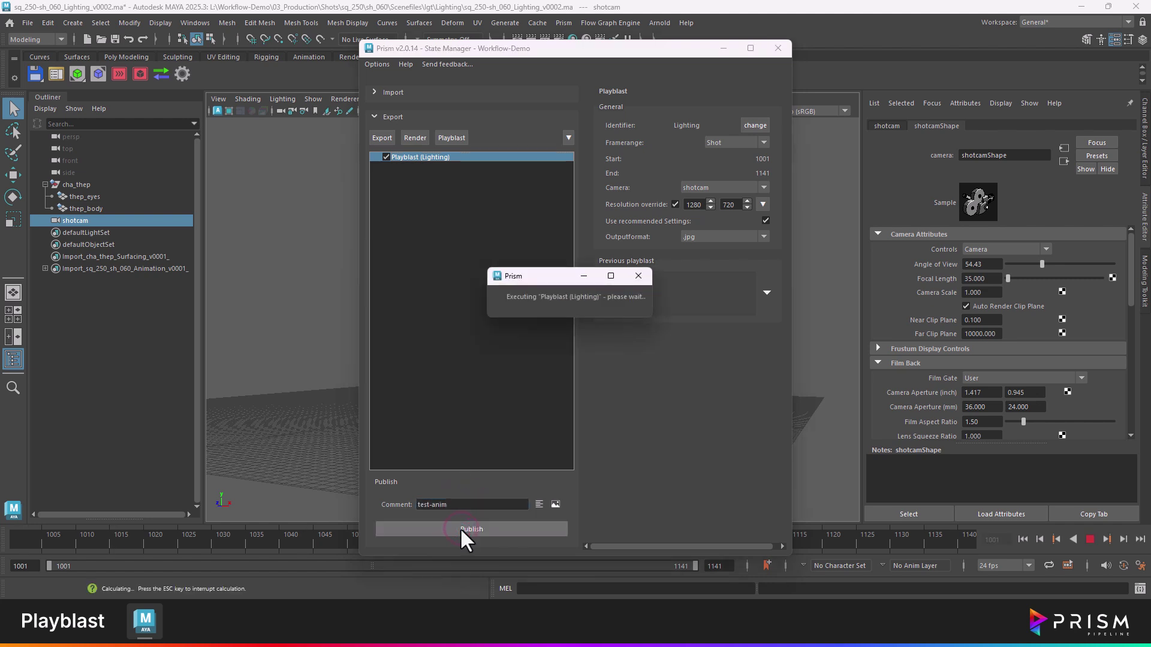
left_click(544, 317)
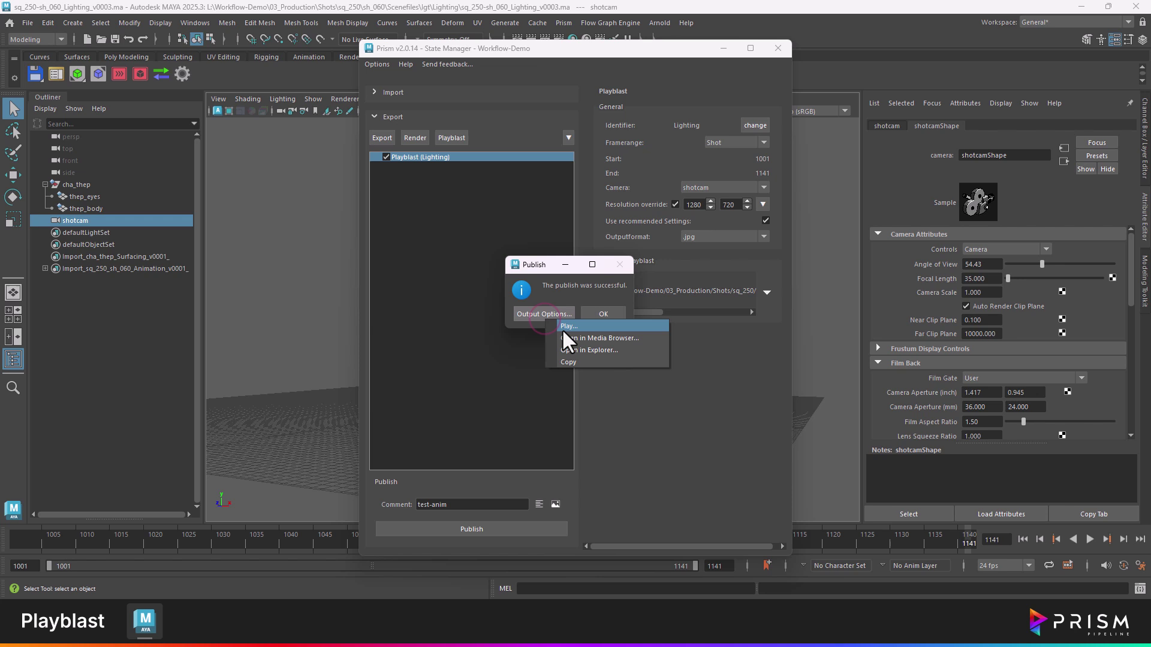
left_click(579, 343)
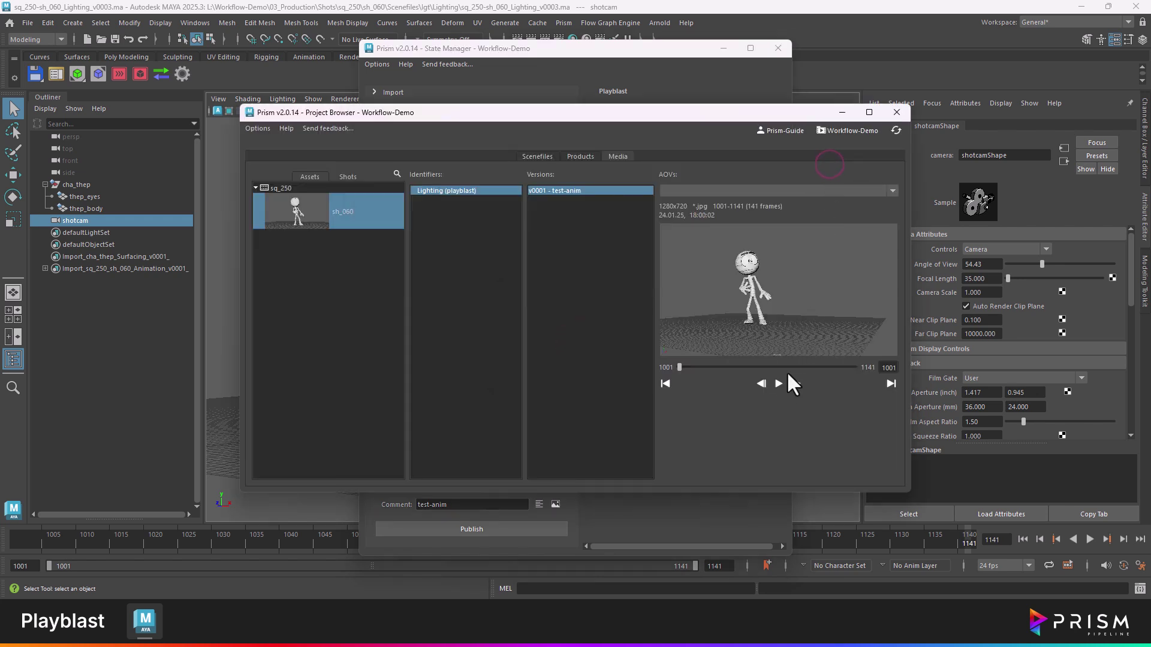
Play the test-anim playblast preview in Prism's media browser
left_click(779, 383)
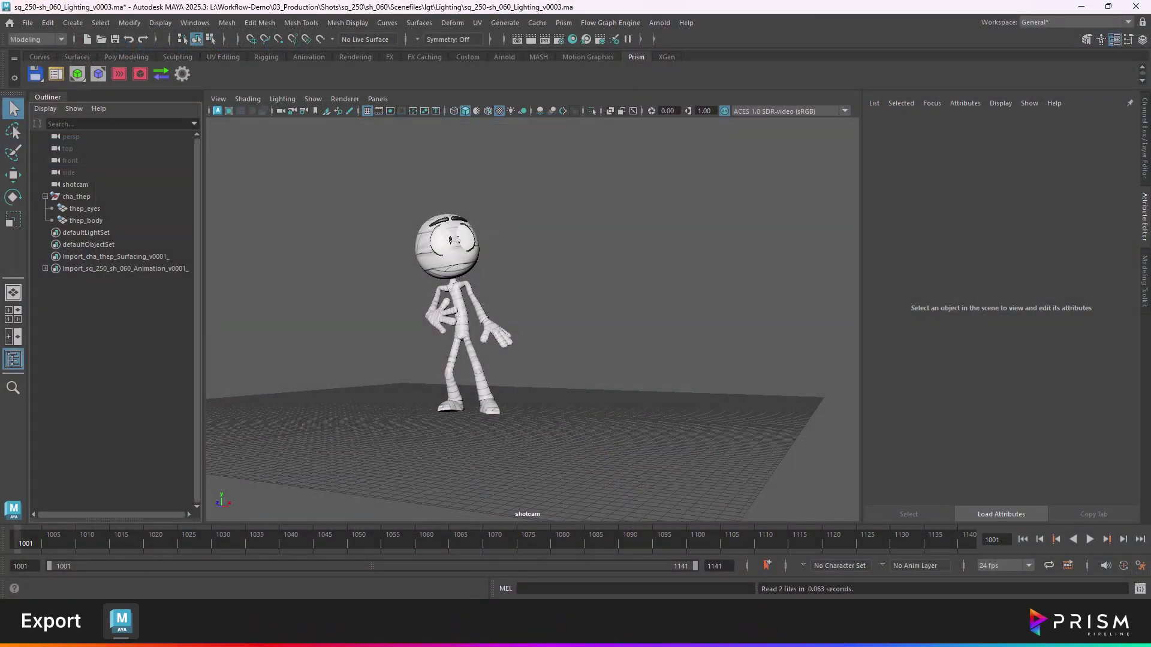
Disable the Playblast state and add an export state containing cha_thep and shotcam
left_click(160, 73)
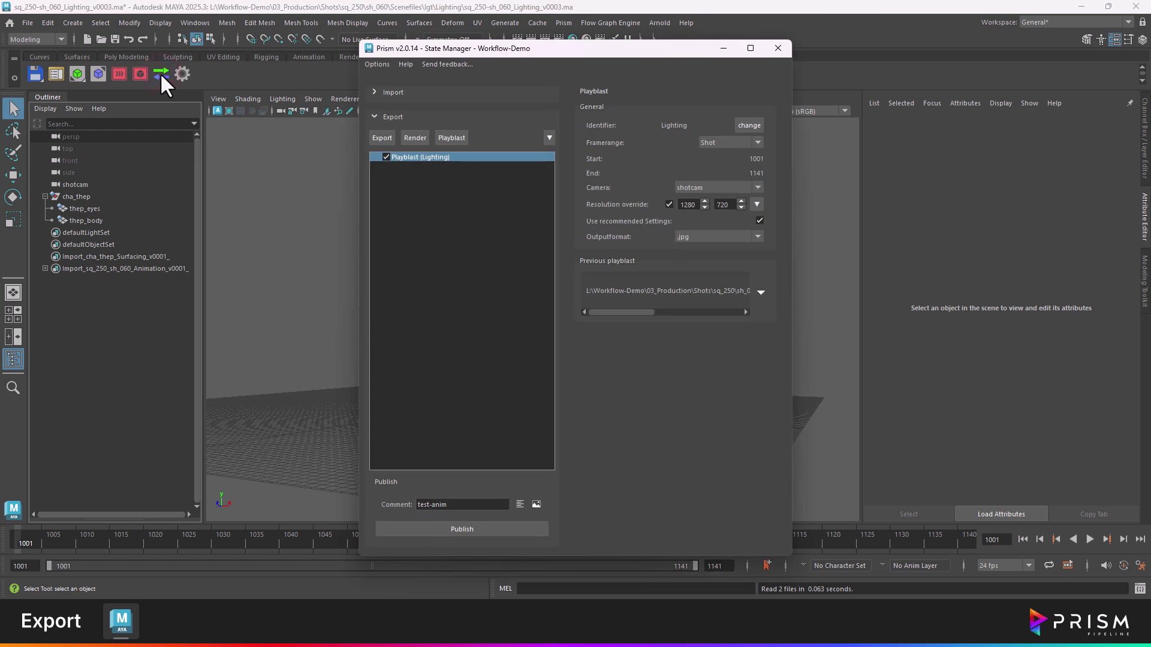
left_click(387, 156)
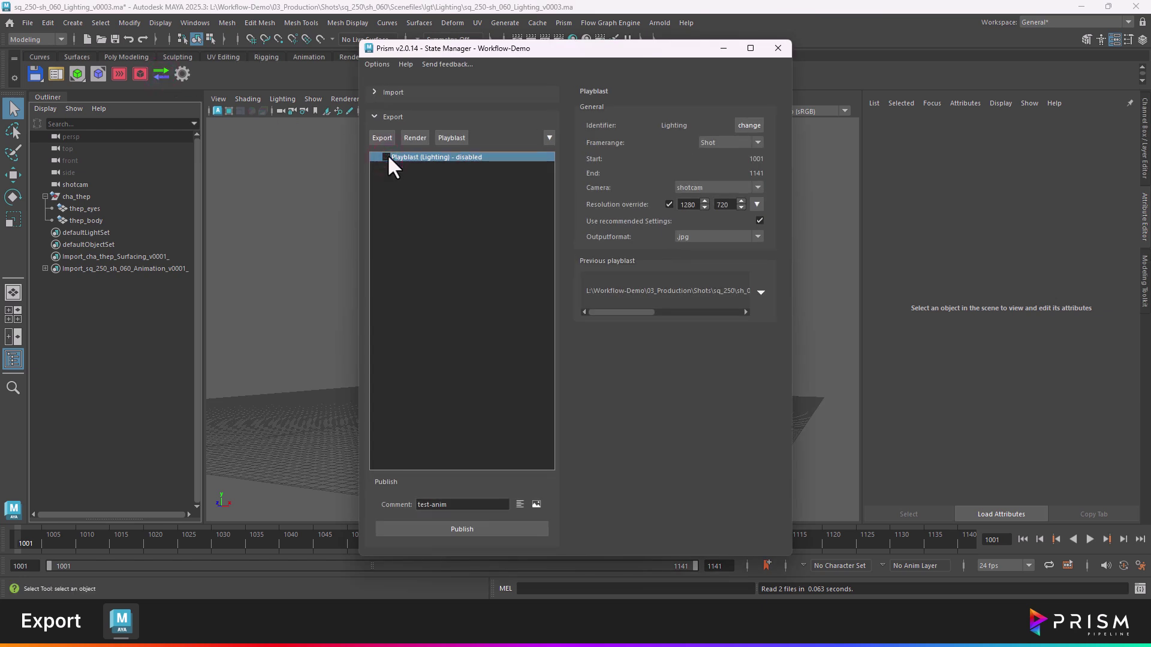
left_click(382, 140)
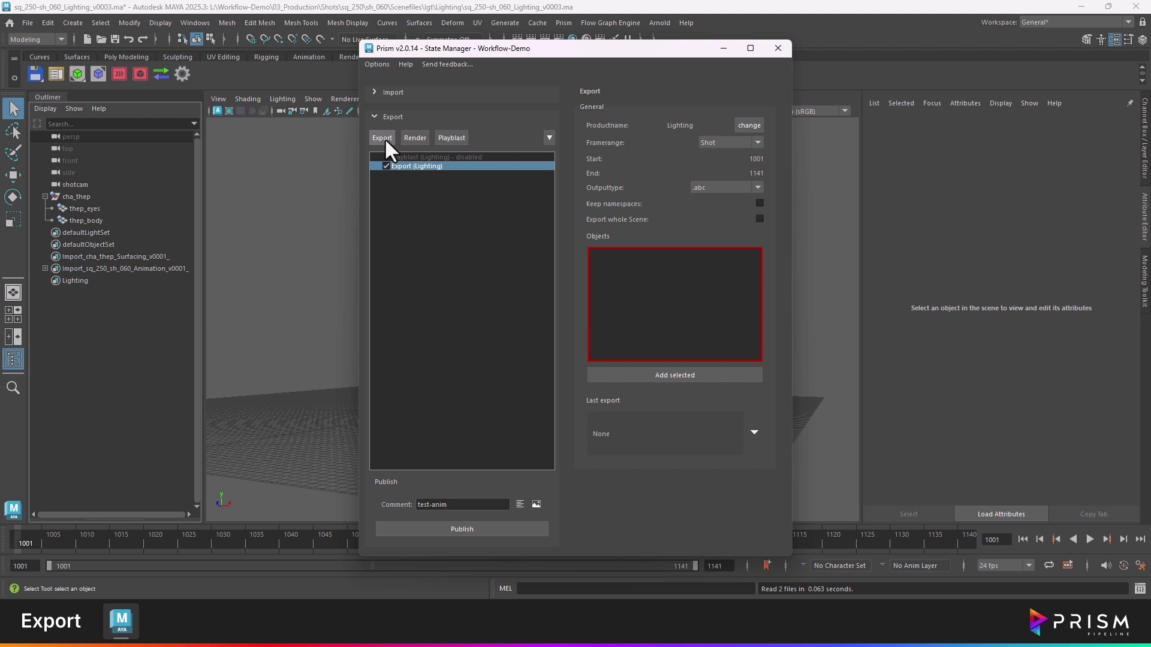
left_click(95, 196)
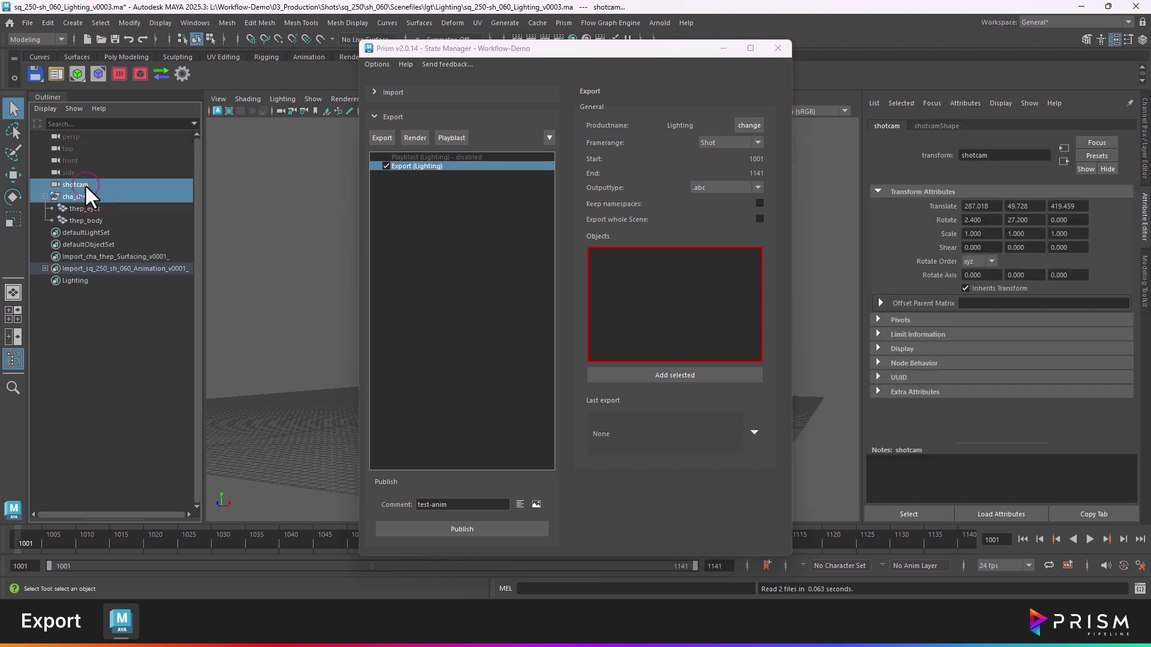
left_click(647, 376)
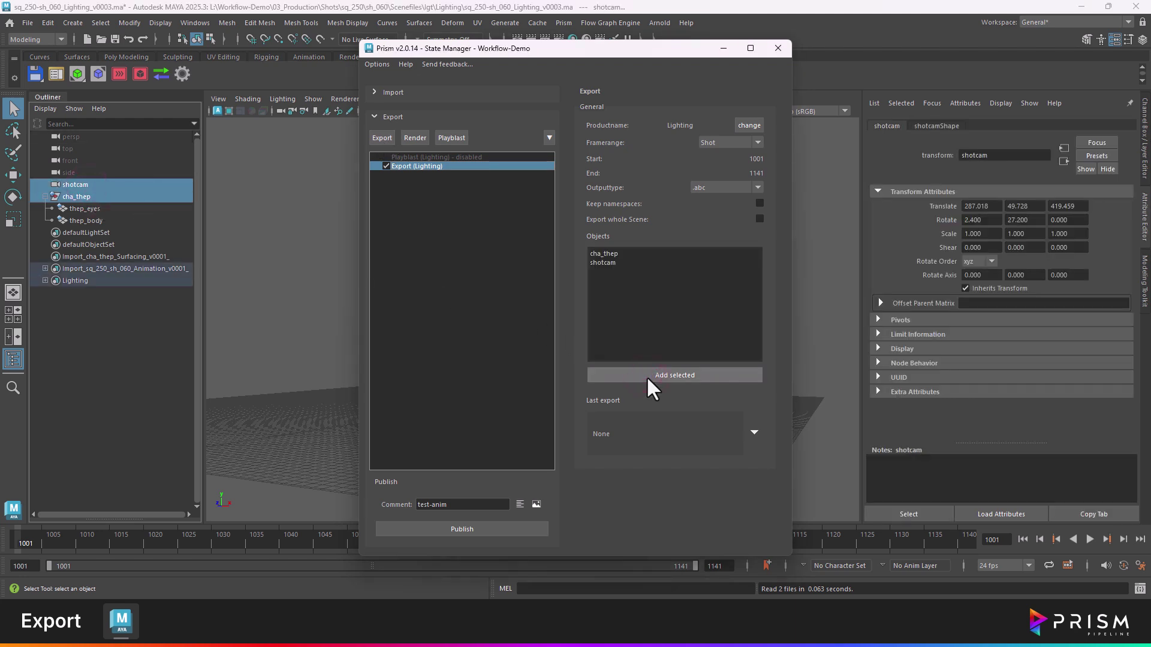
Set the export output type to .mb, comment 'export-forlighting', and publish
left_click(718, 188)
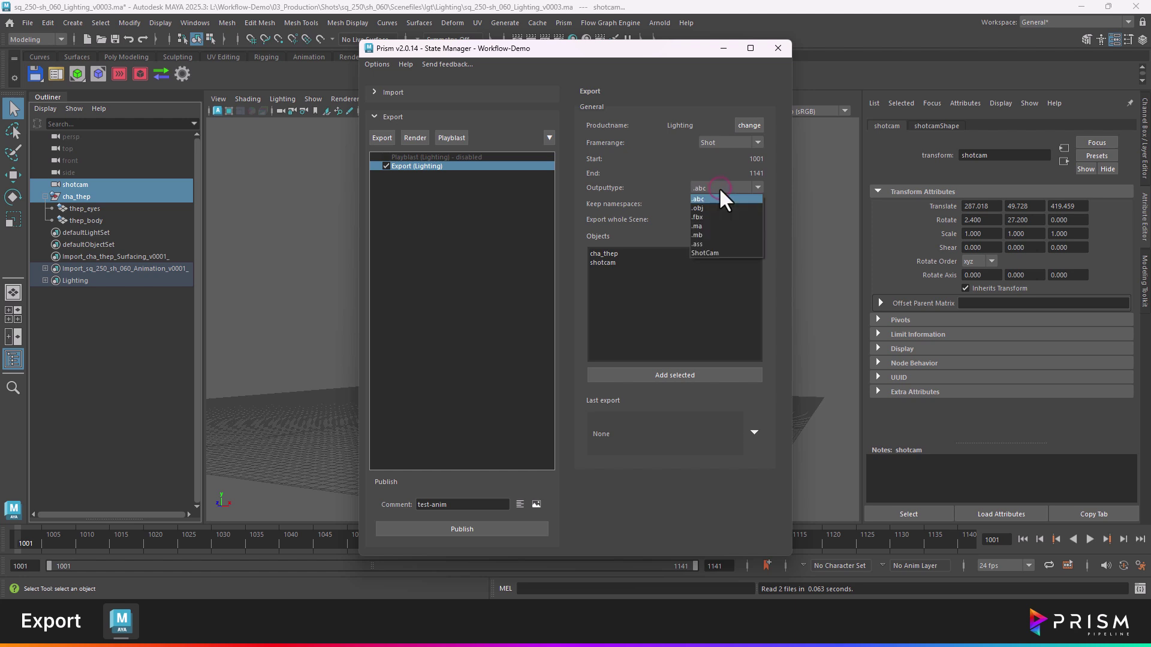
left_click(715, 233)
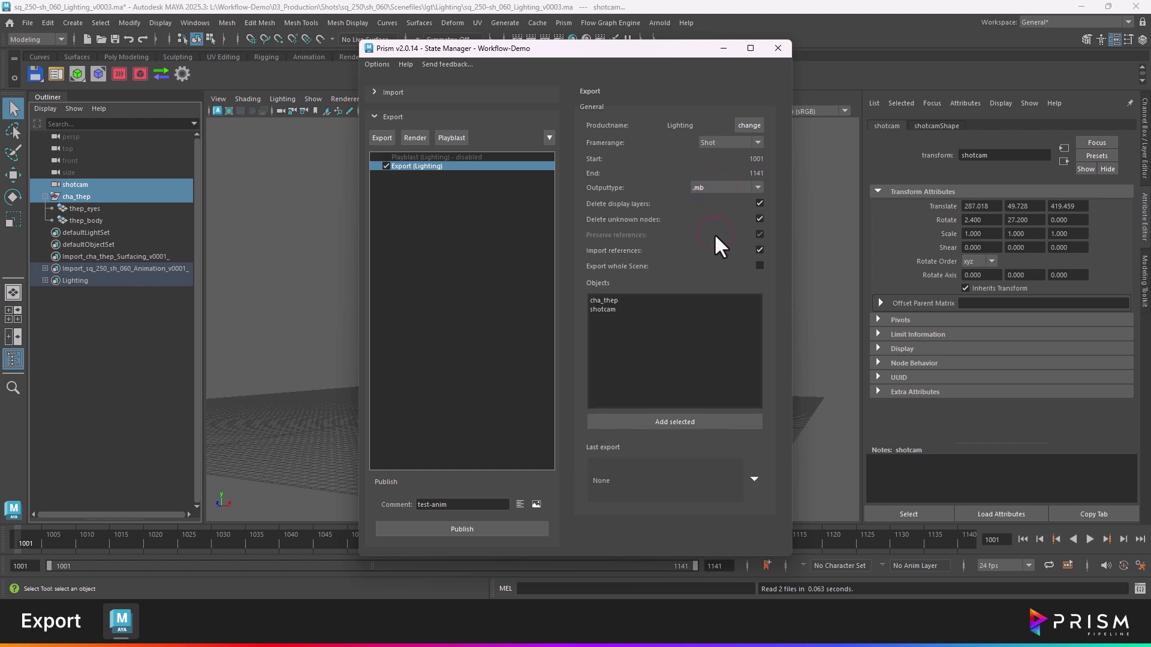
triple_click(457, 504)
type("expor")
type("t-forlighting")
left_click(432, 529)
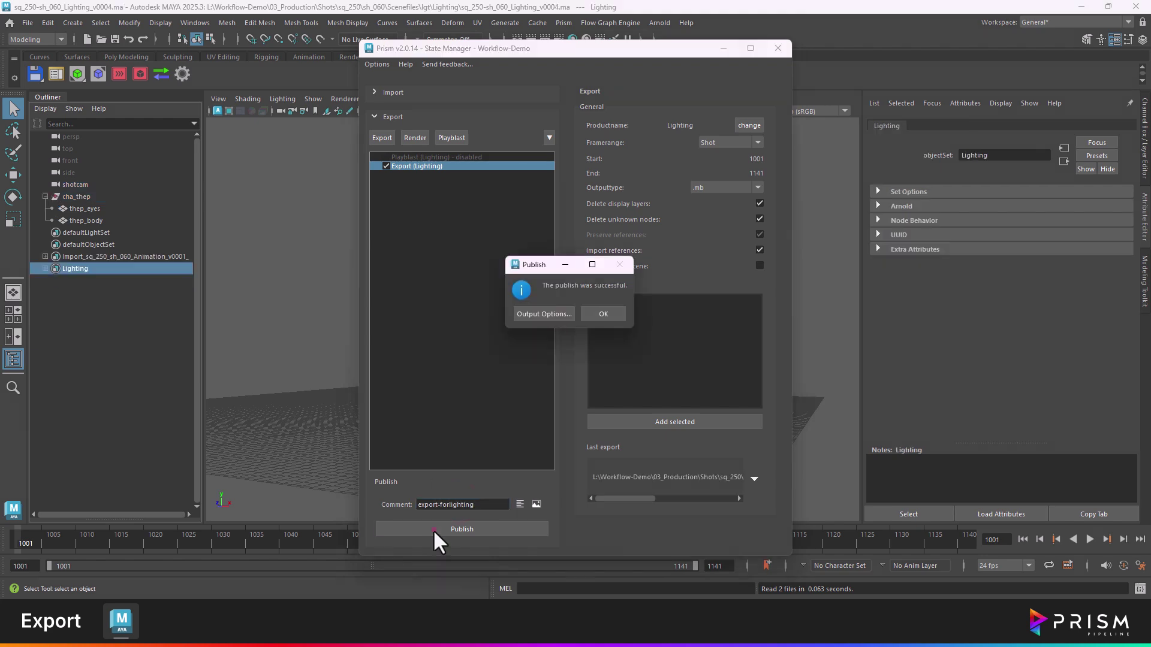
Show the published export in the Product Browser and list the Lighting product's v0001 .mb version
left_click(555, 314)
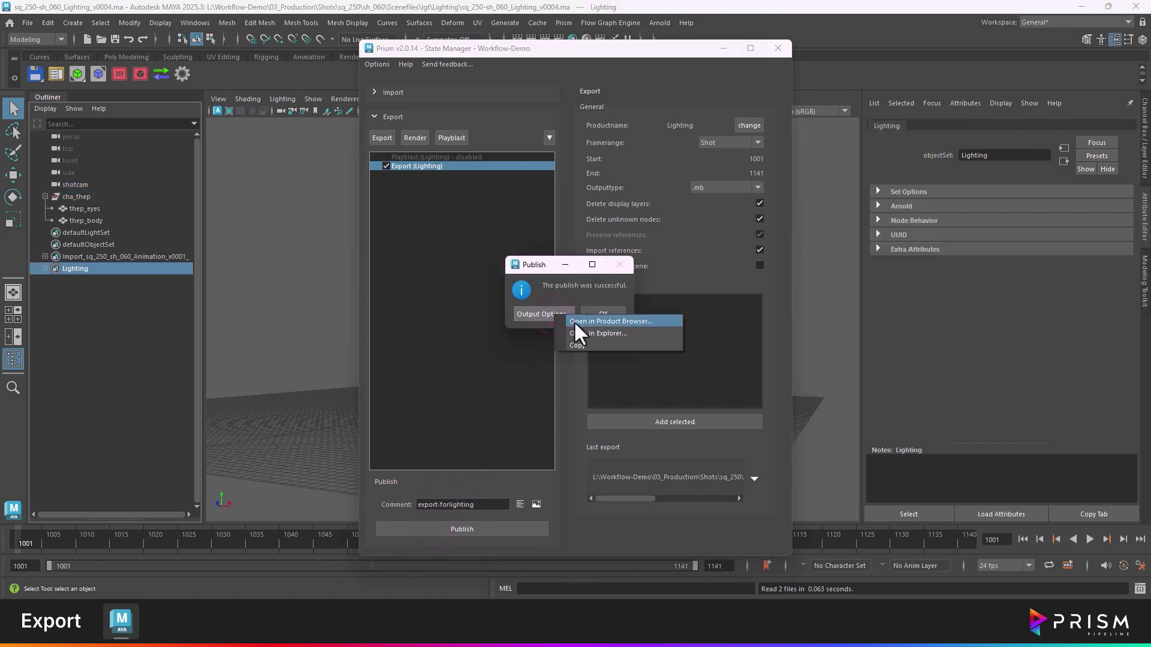
left_click(574, 322)
left_click(813, 287)
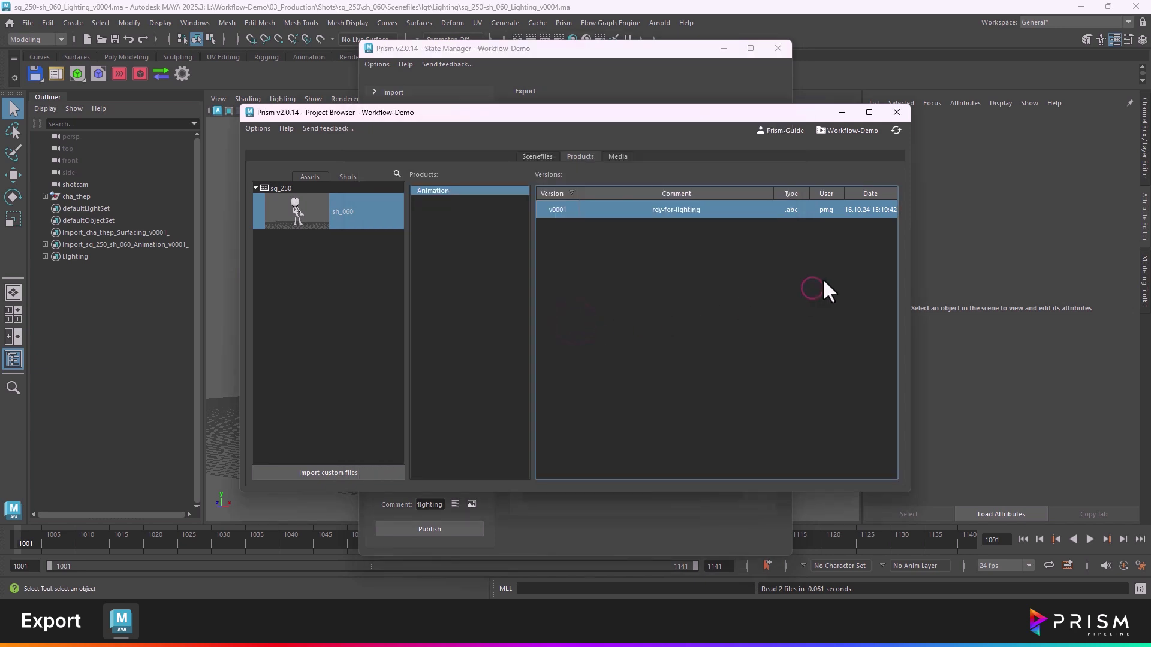
left_click(896, 130)
left_click(491, 199)
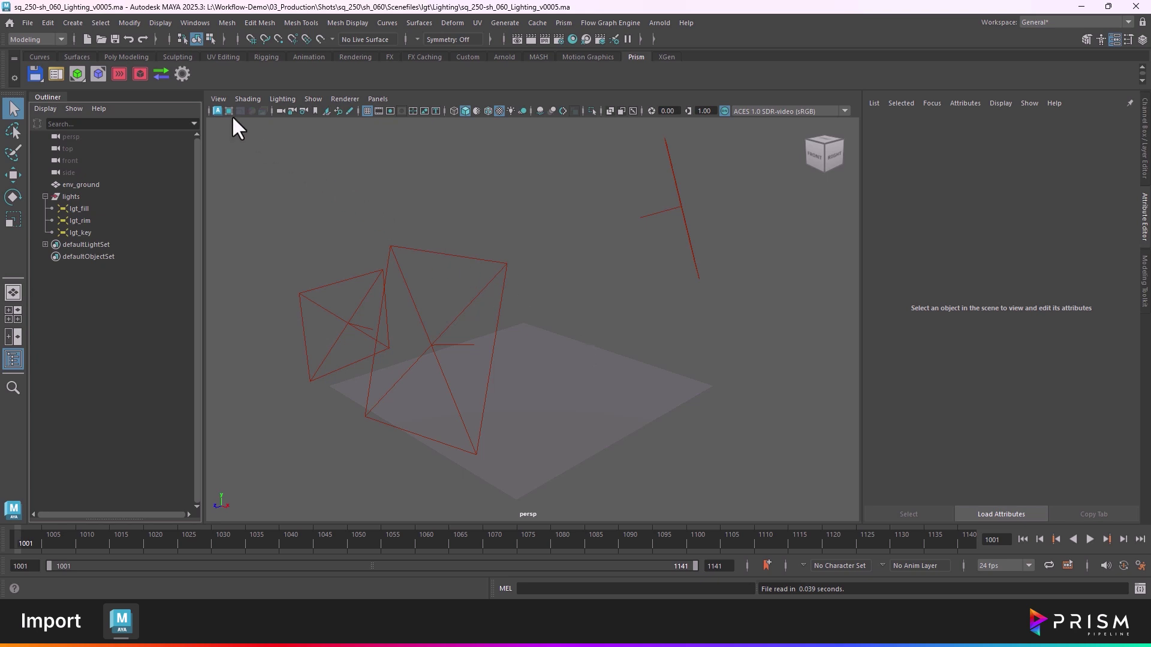
Pick version v0001 of the sh_060 Lighting product for import in the State Manager
left_click(162, 72)
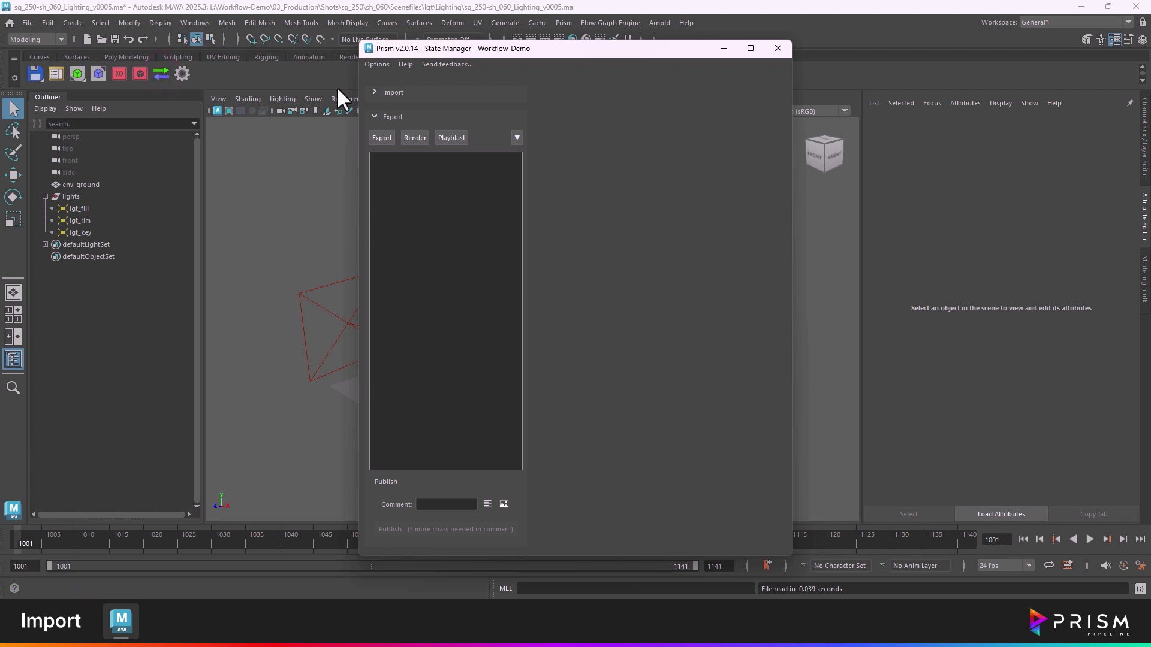
left_click(374, 92)
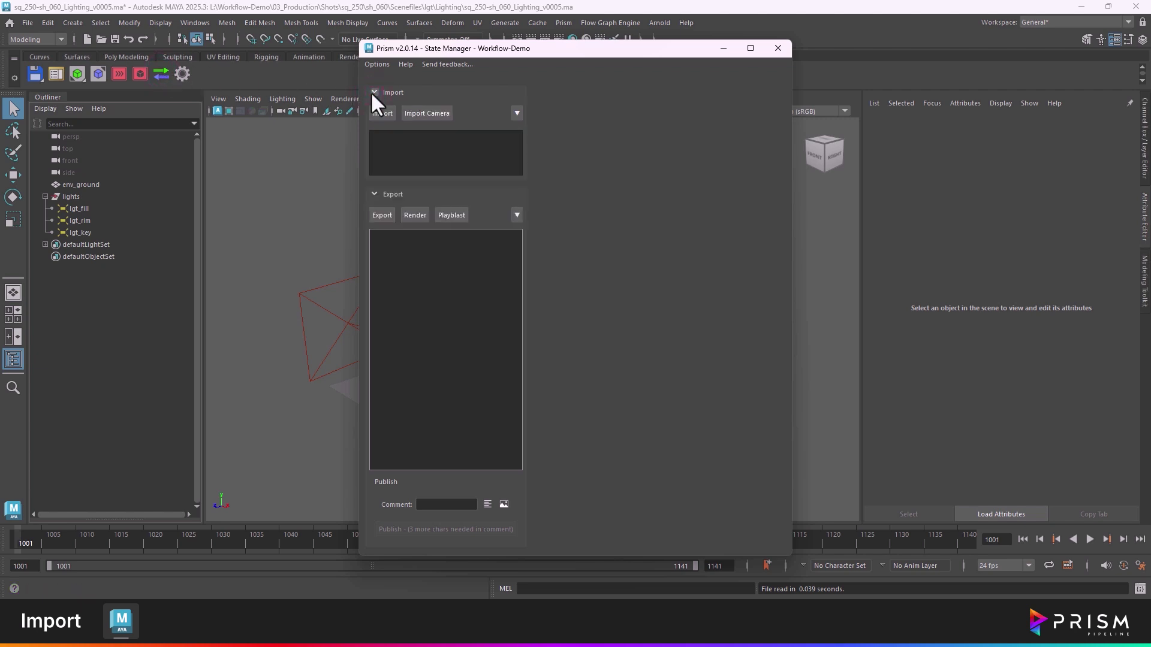
left_click(381, 114)
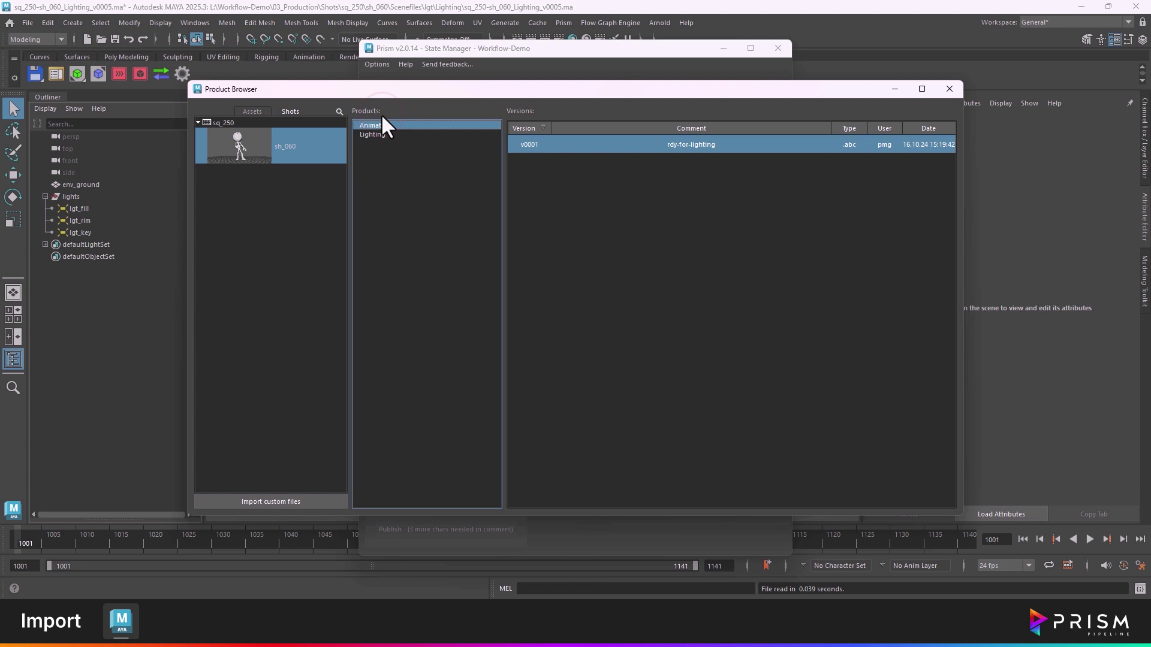
left_click(390, 136)
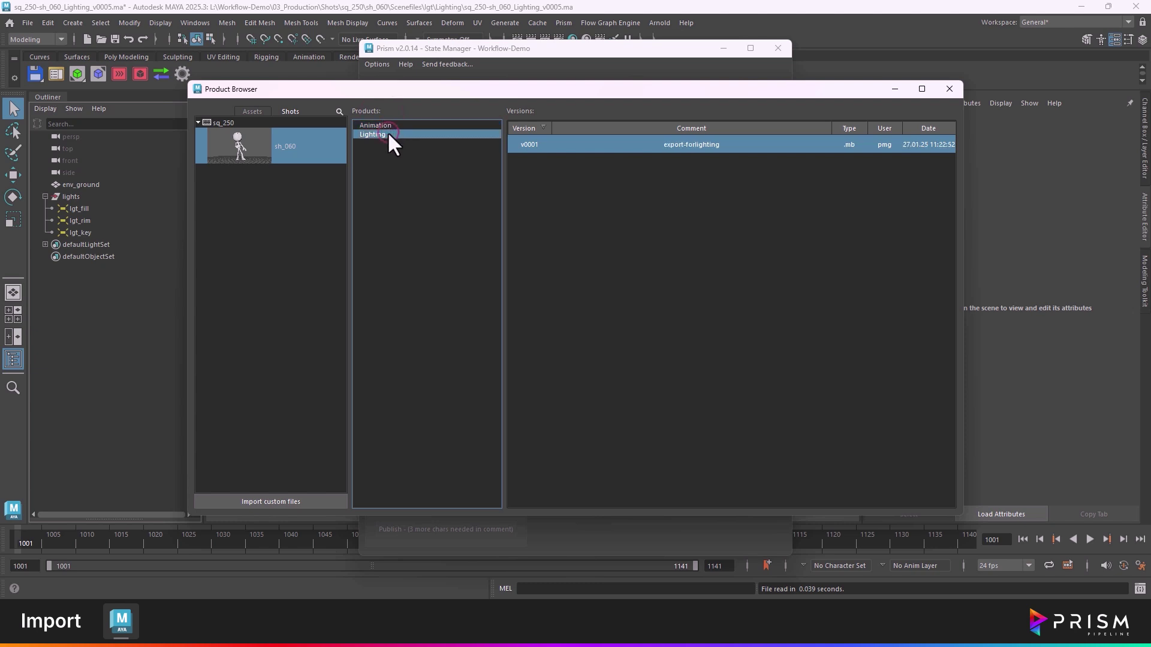
double_click(580, 140)
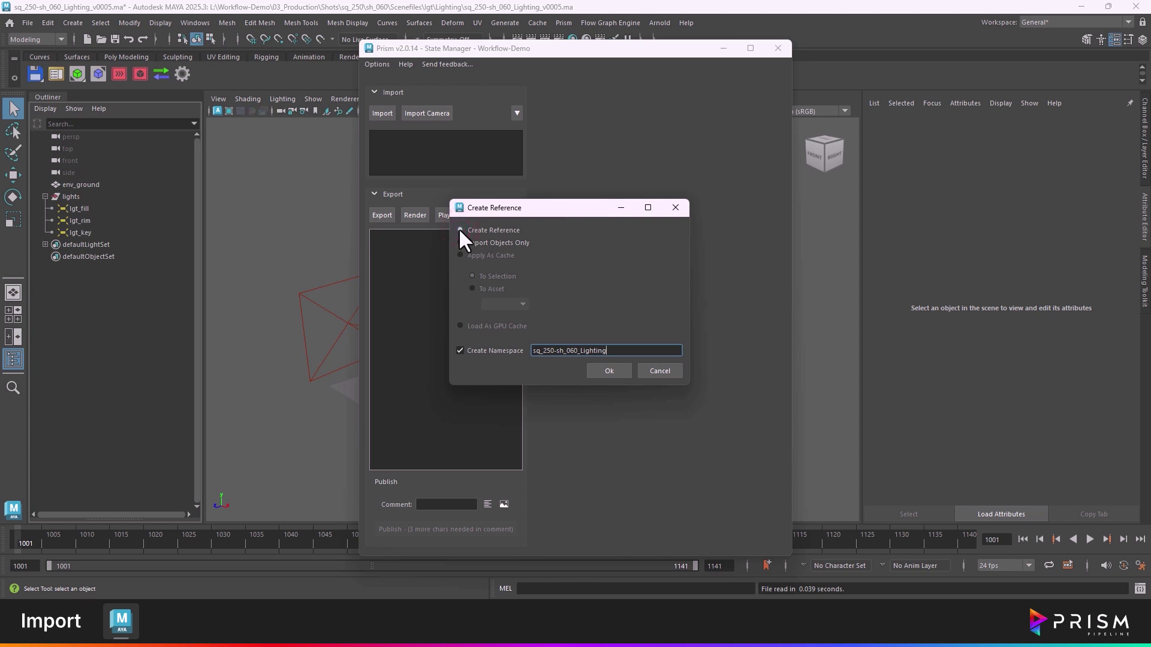
Reference the Lighting export without a namespace, expand cha_thep, and look through shotcam
left_click(461, 352)
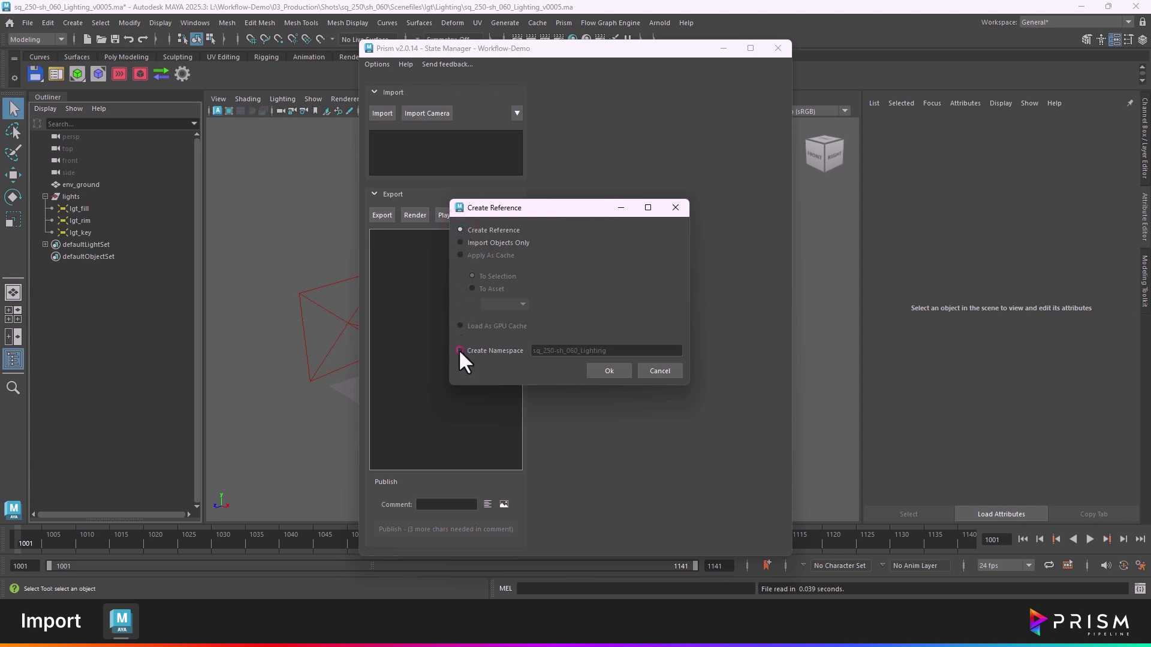
left_click(613, 371)
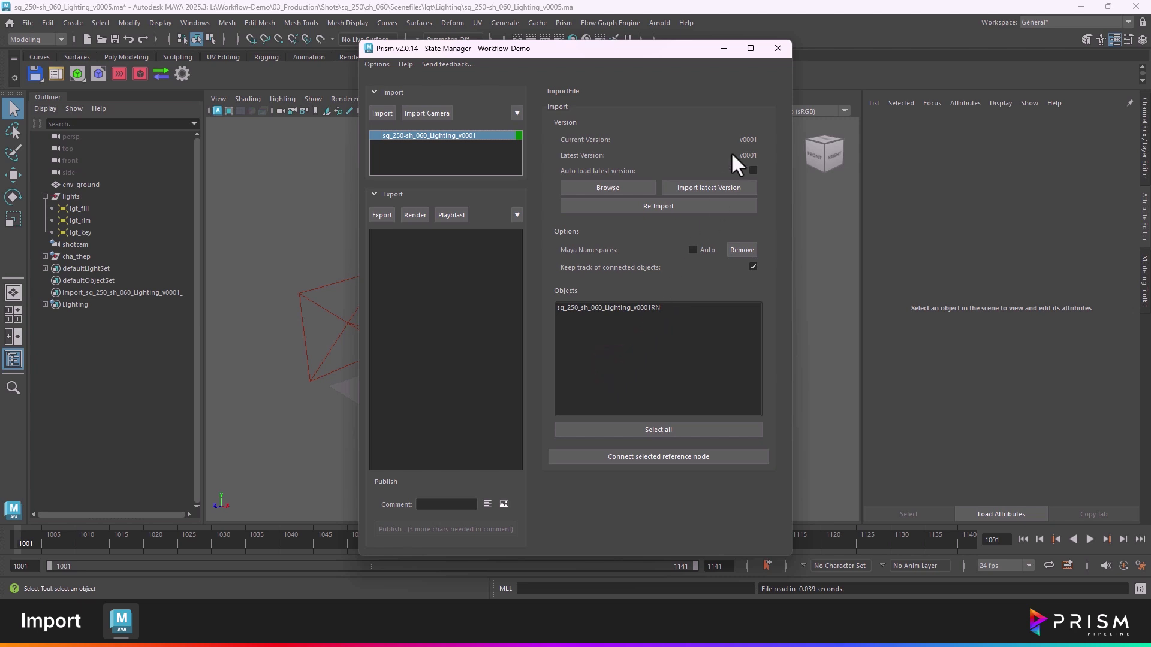
left_click(777, 50)
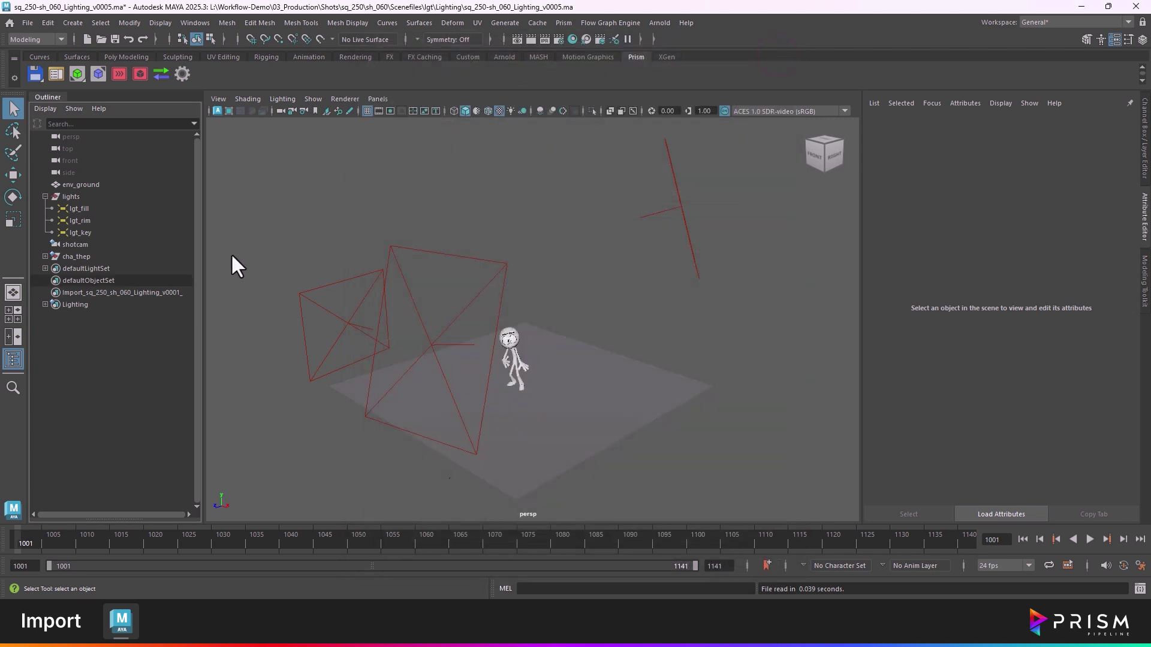
left_click(46, 257)
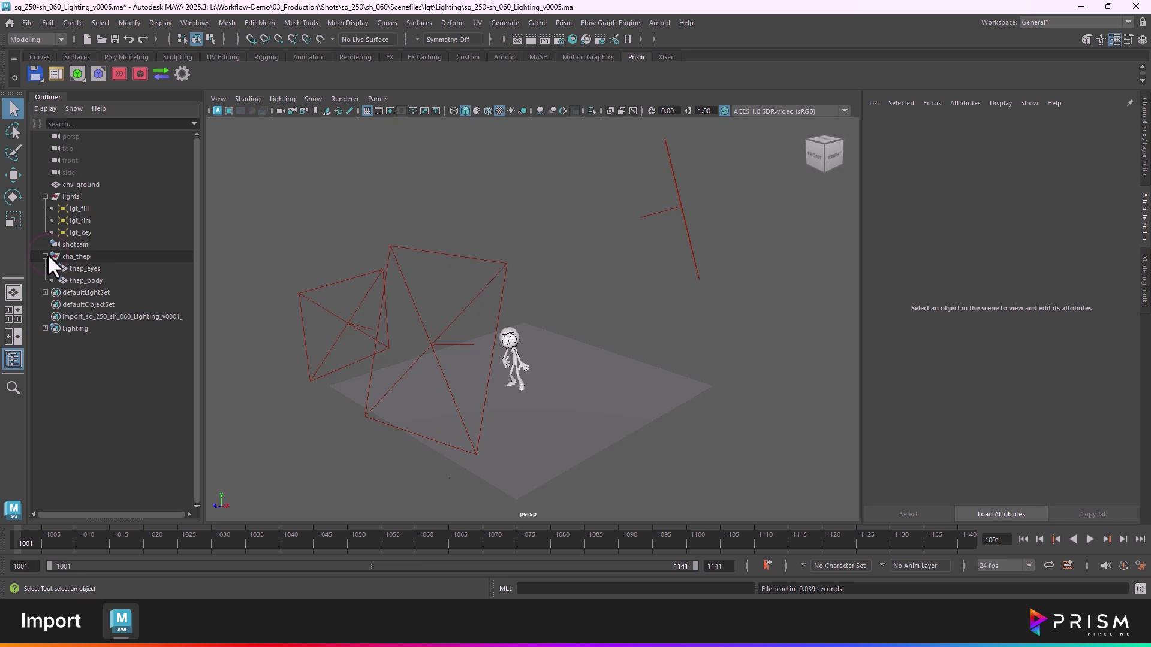
middle_click_drag(146, 241, 346, 238)
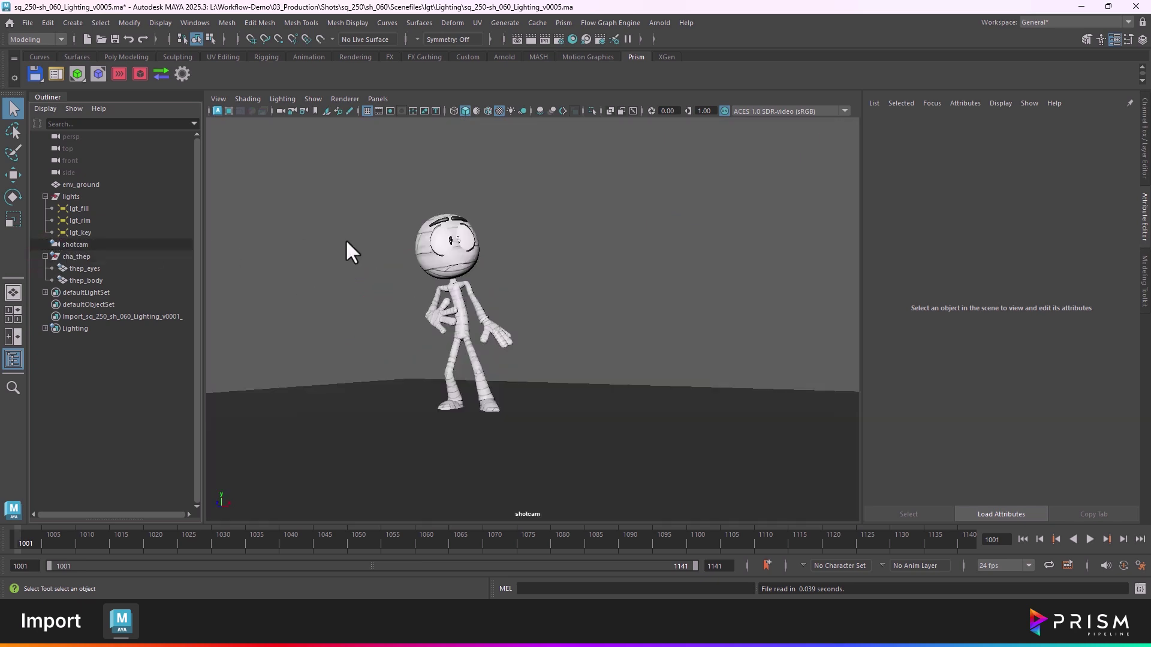
Switch the viewport renderer to Arnold, then reopen Prism's State Manager from the shelf
left_click(344, 99)
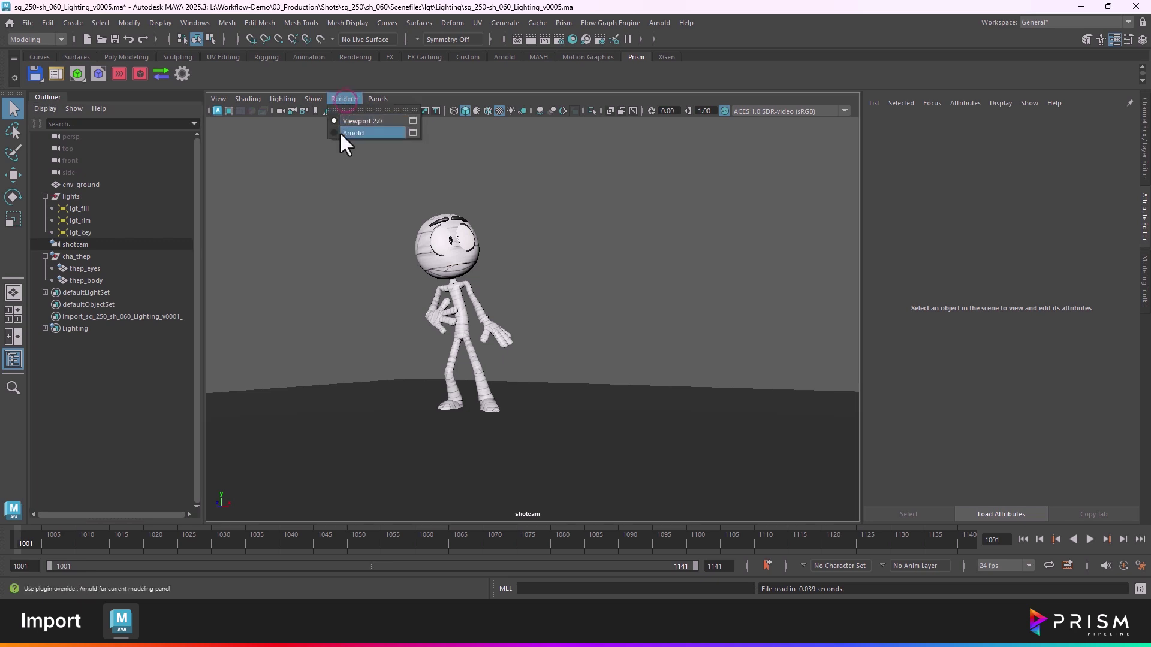
left_click(339, 132)
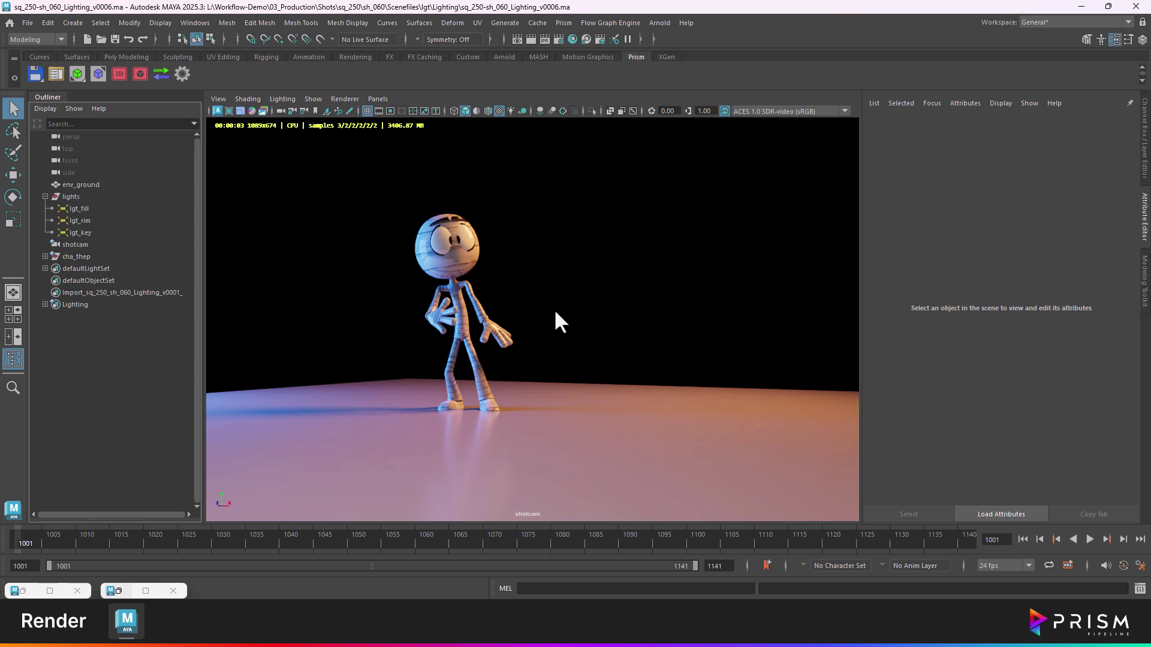
left_click(160, 73)
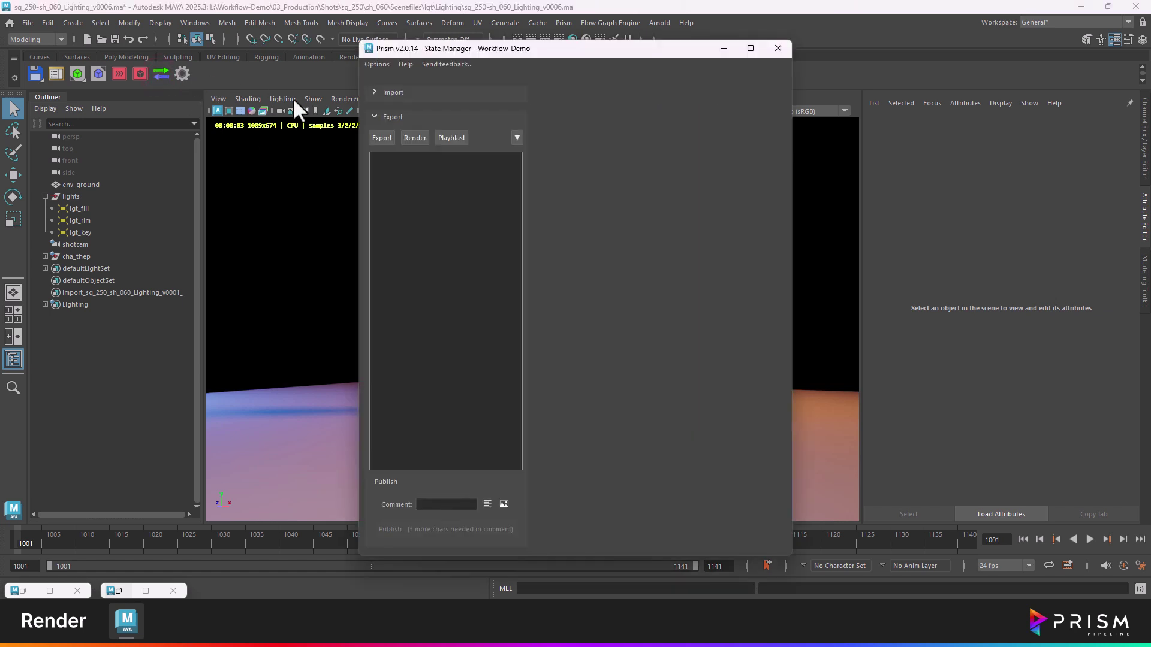
Add an ImageRender state for Lighting that renders through shotcam
left_click(413, 138)
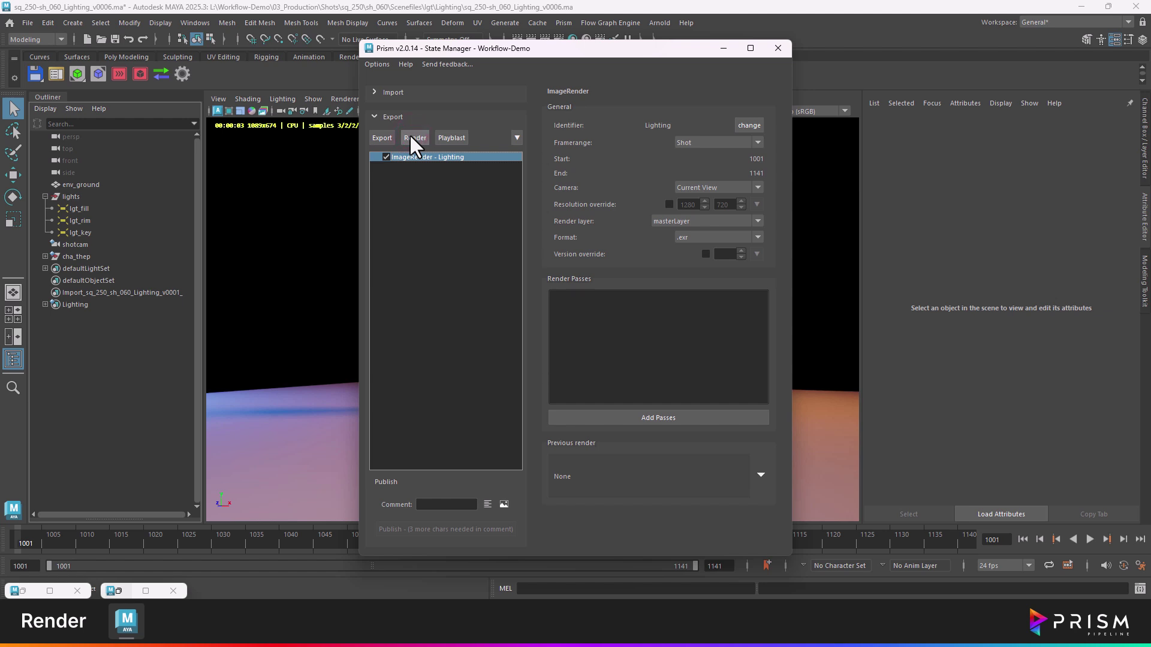
left_click(757, 187)
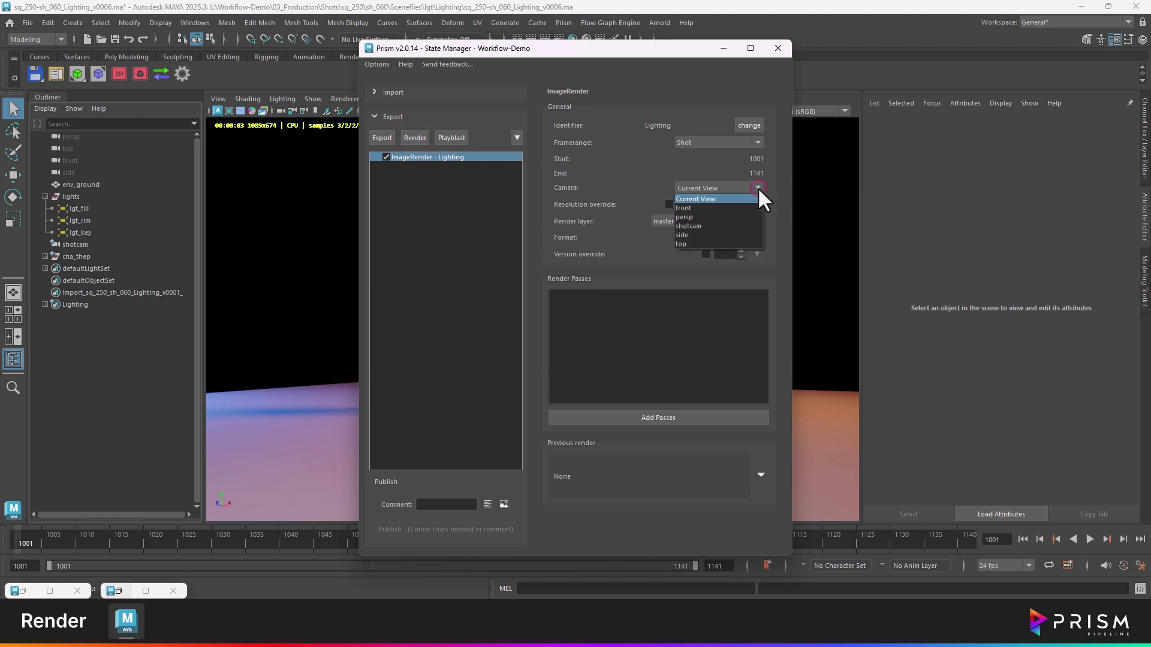
left_click(743, 223)
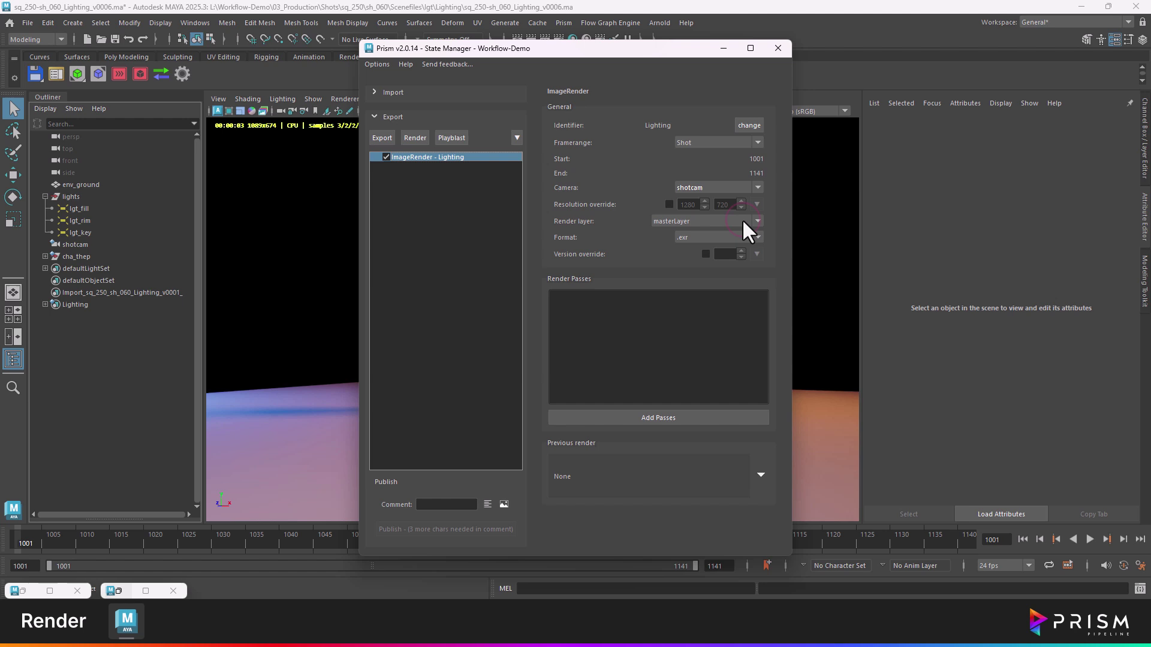
Override the render resolution to 640×360 and publish the first-try image render
left_click(670, 204)
left_click(755, 203)
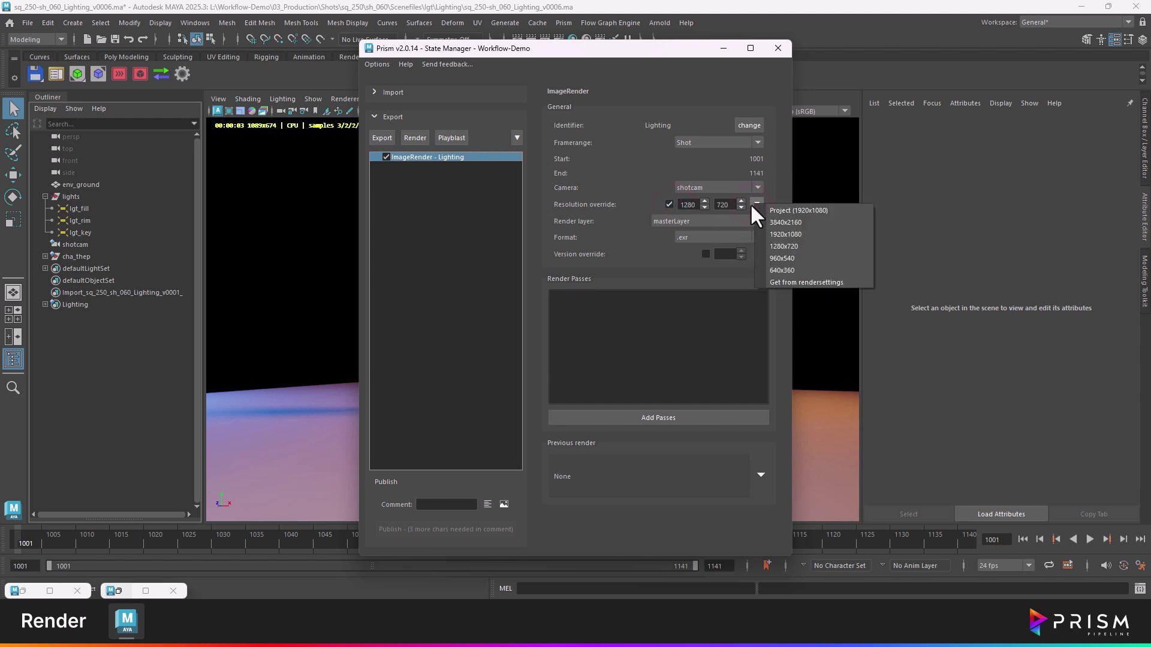
left_click(773, 270)
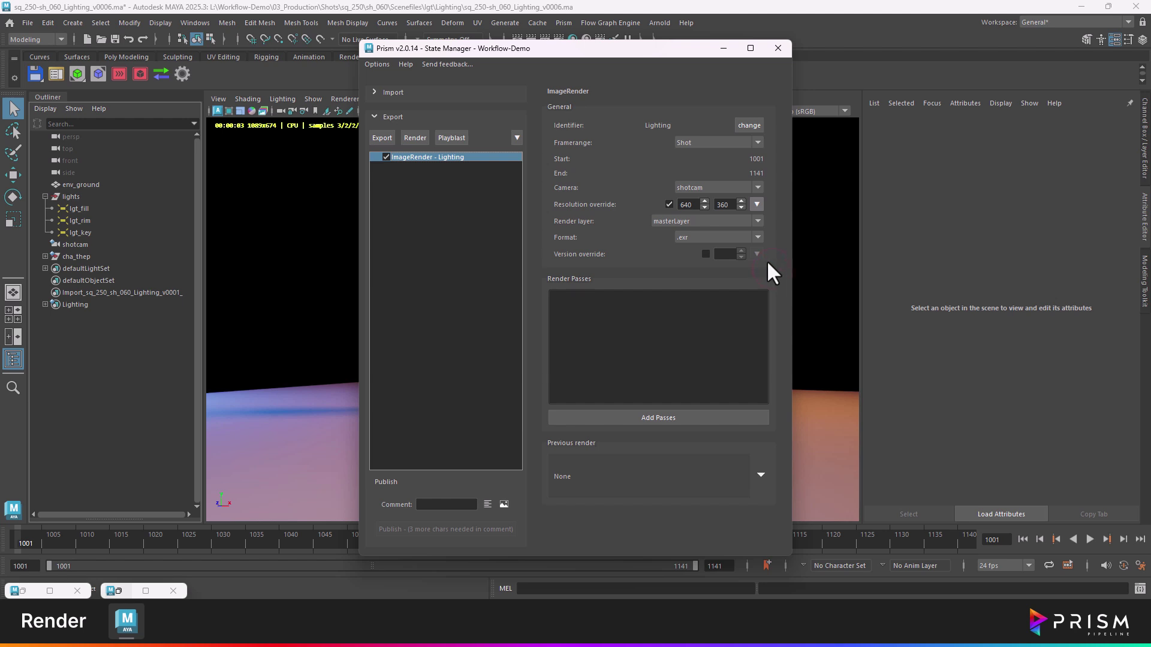
left_click_drag(640, 50, 982, 39)
type("first-try")
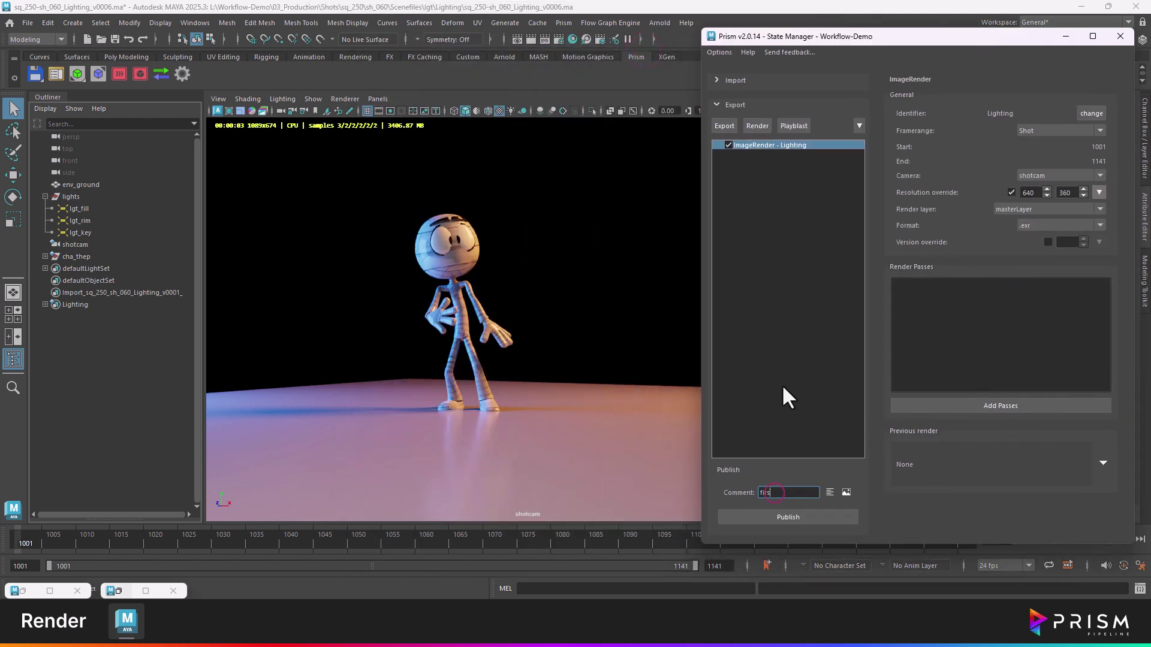
left_click(787, 517)
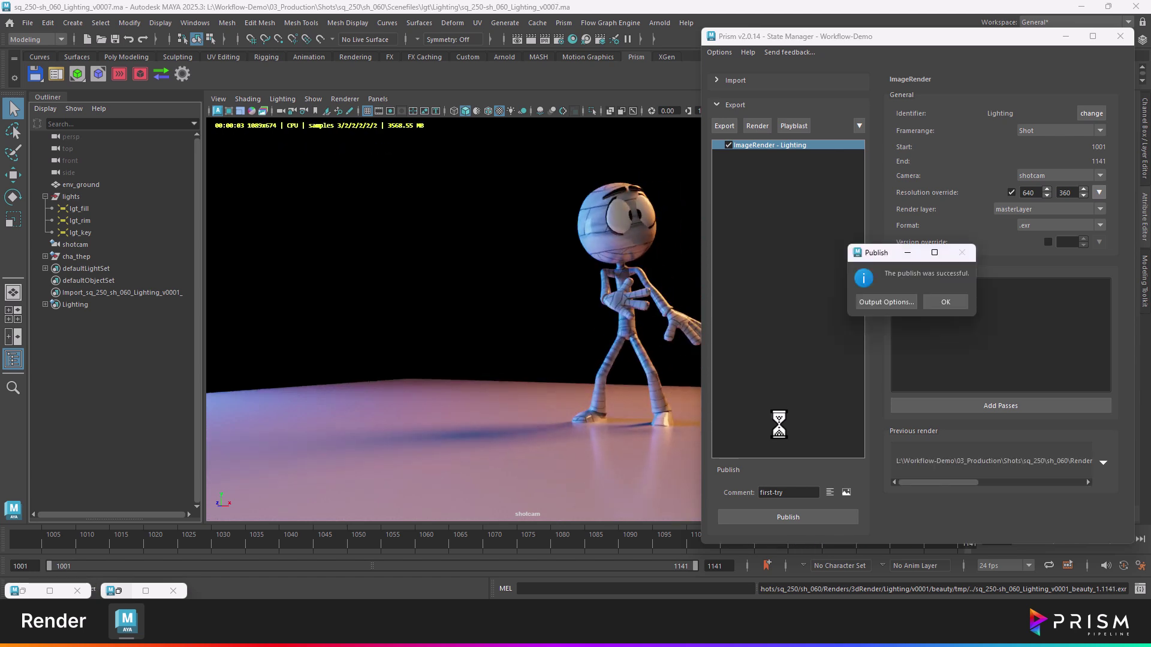
Open the published first-try Lighting render in Prism's Media Browser from Output Options
left_click(878, 301)
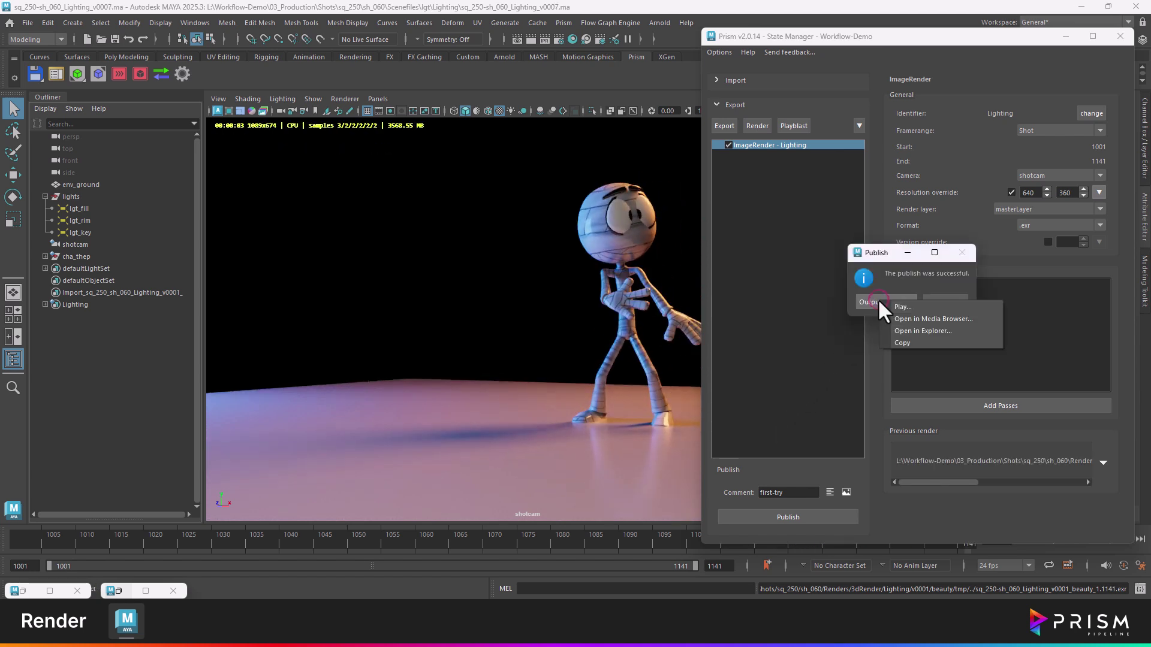
left_click(896, 318)
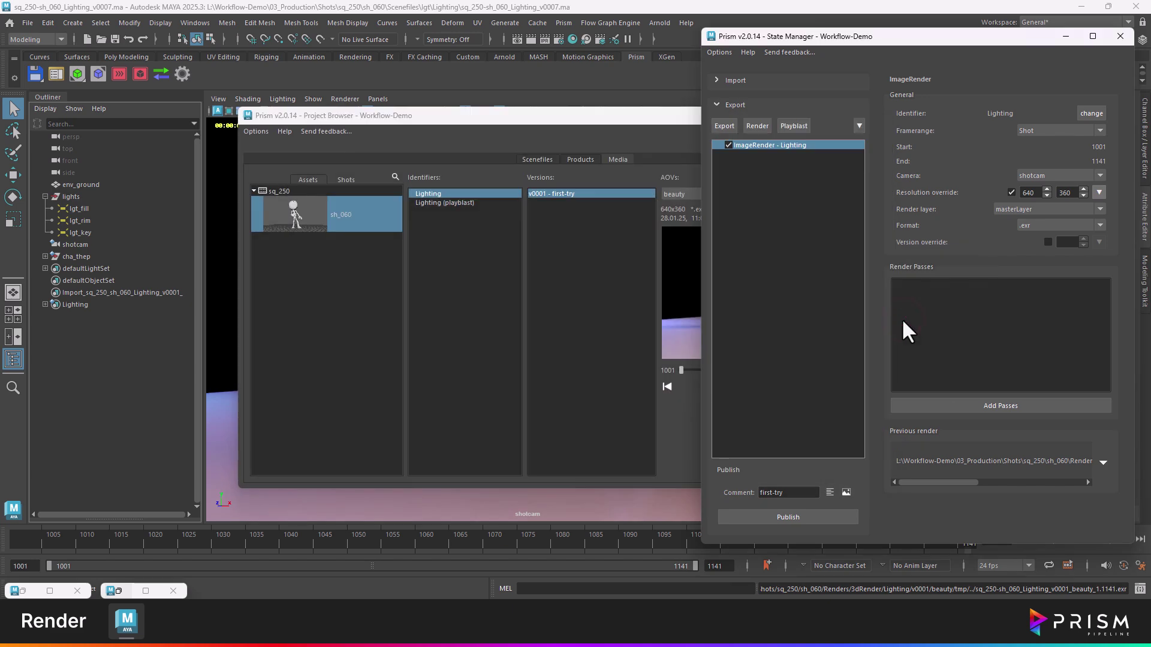